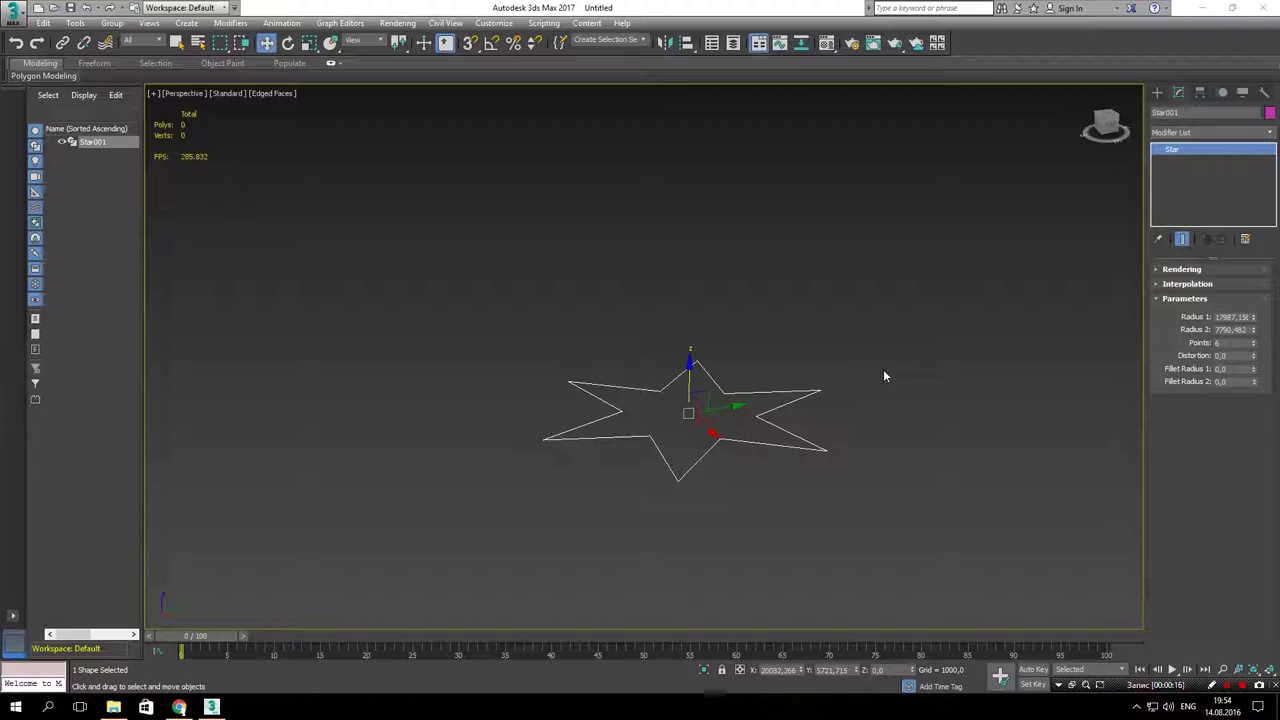
Step: Apply a Shell modifier to Star001 from the Modifier List
{"action": "mouse_move", "coordinate": [865, 383]}
{"action": "middle_mouse_down", "text": "alt"}
{"action": "mouse_move", "coordinate": [689, 371]}
{"action": "mouse_move", "coordinate": [678, 384]}
{"action": "middle_mouse_up", "text": "alt"}
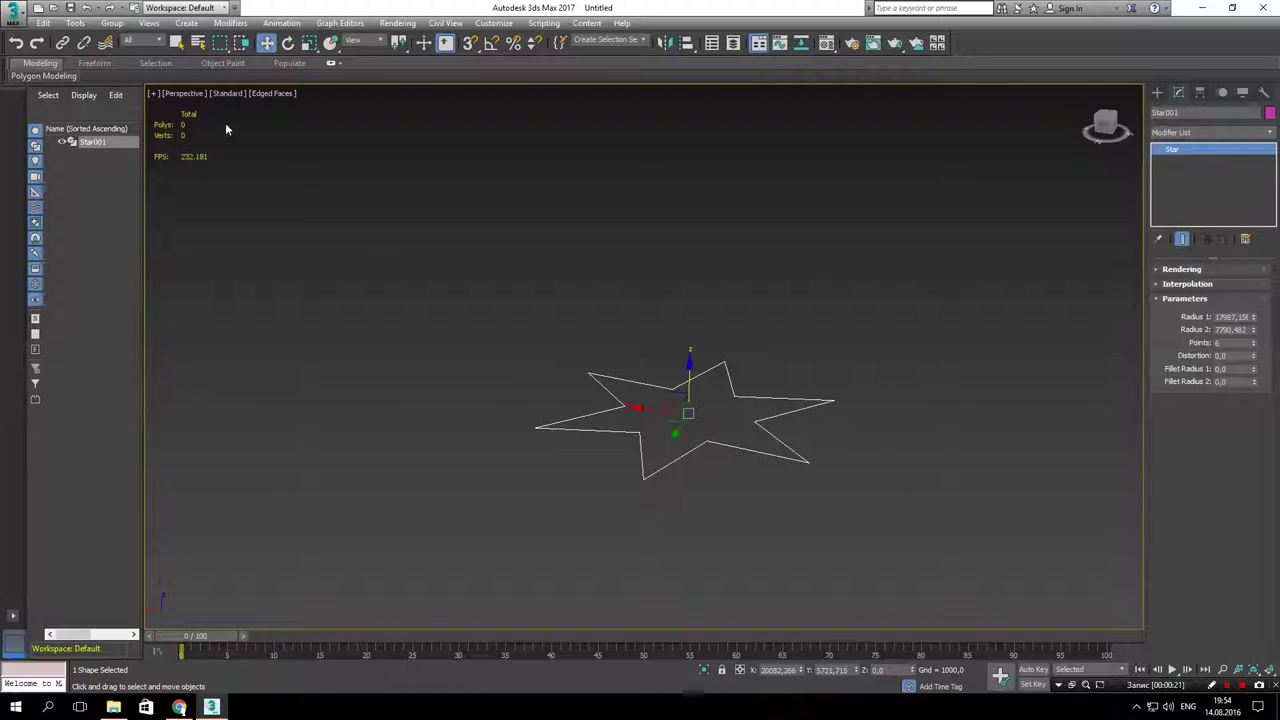
{"action": "left_click", "coordinate": [1212, 132]}
{"action": "scroll", "coordinate": [1261, 250], "scroll_direction": "down", "scroll_amount": 3}
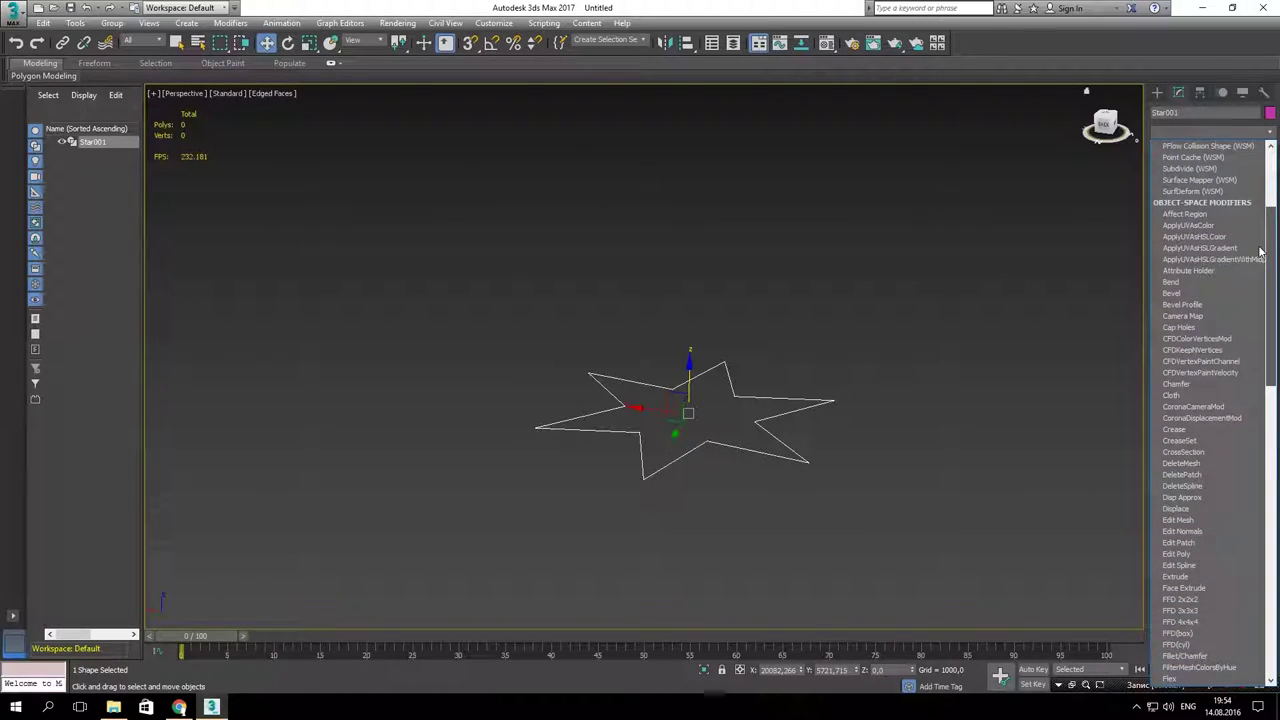
{"action": "left_click_drag", "start_coordinate": [1266, 255], "coordinate": [1258, 460]}
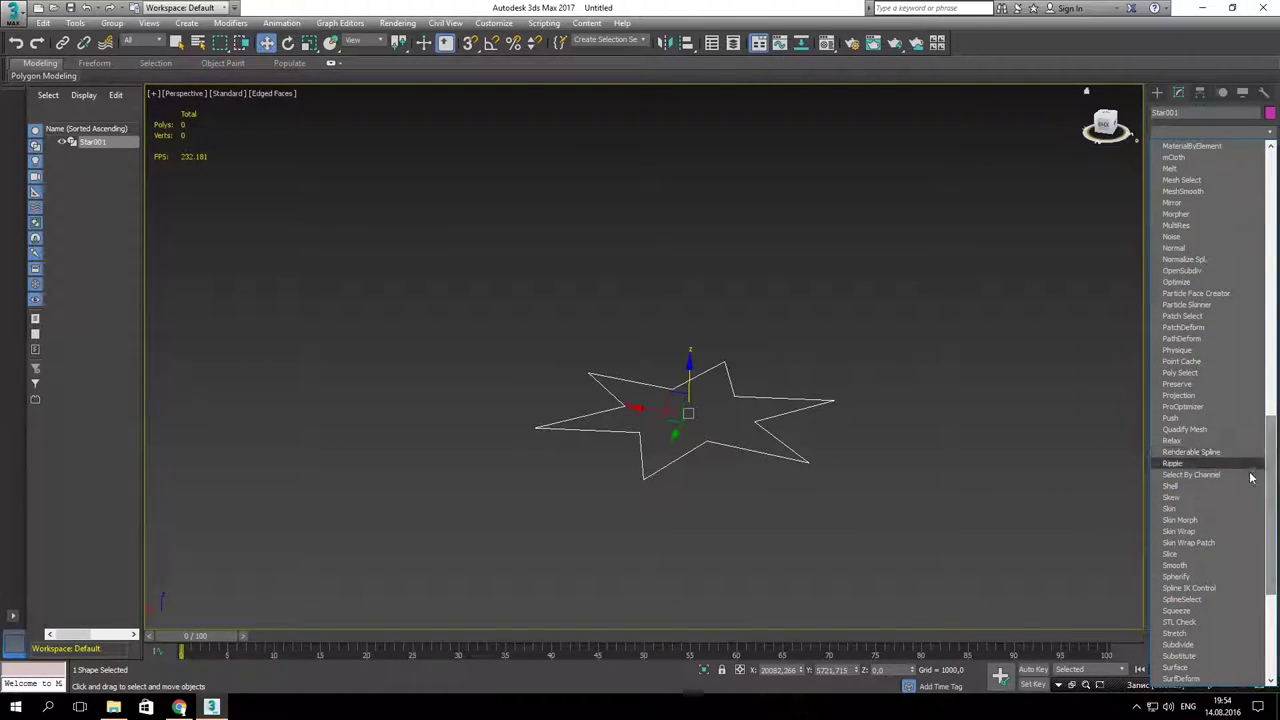
{"action": "left_click", "coordinate": [1219, 487]}
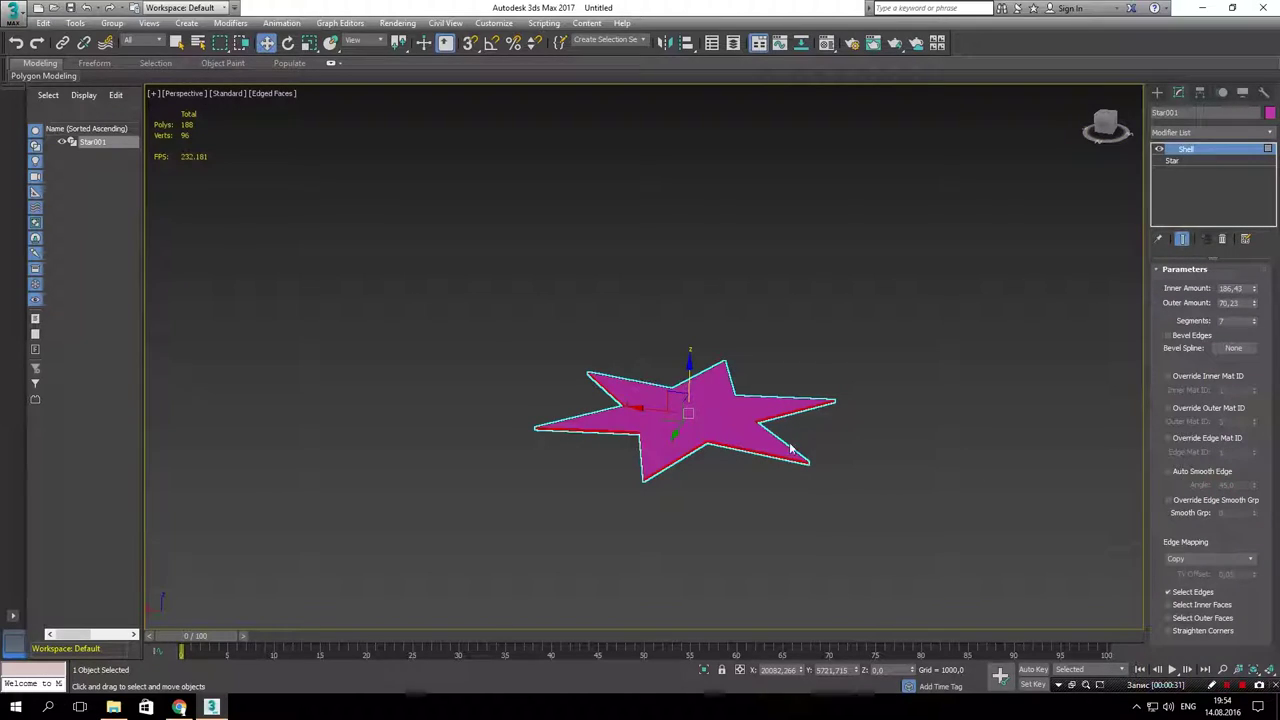
{"action": "middle_click_drag", "start_coordinate": [765, 441], "coordinate": [760, 280], "text": "alt"}
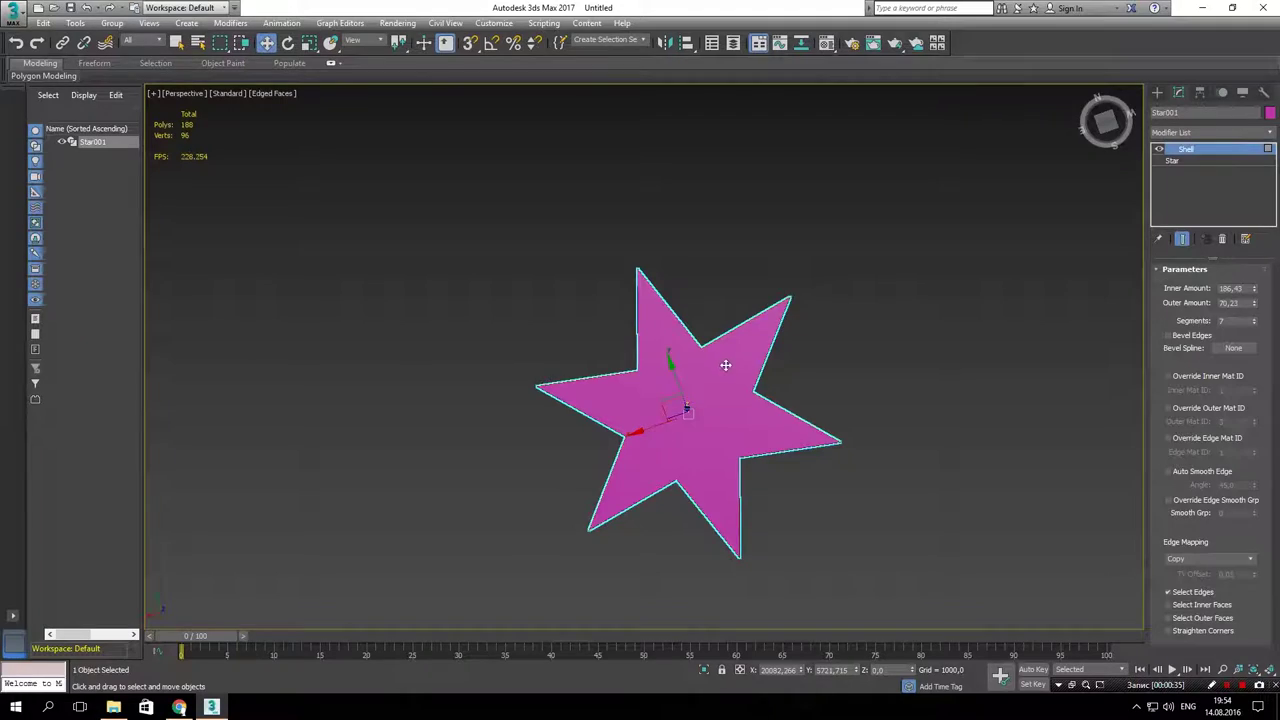
{"action": "middle_click_drag", "start_coordinate": [729, 363], "coordinate": [771, 557], "text": "alt"}
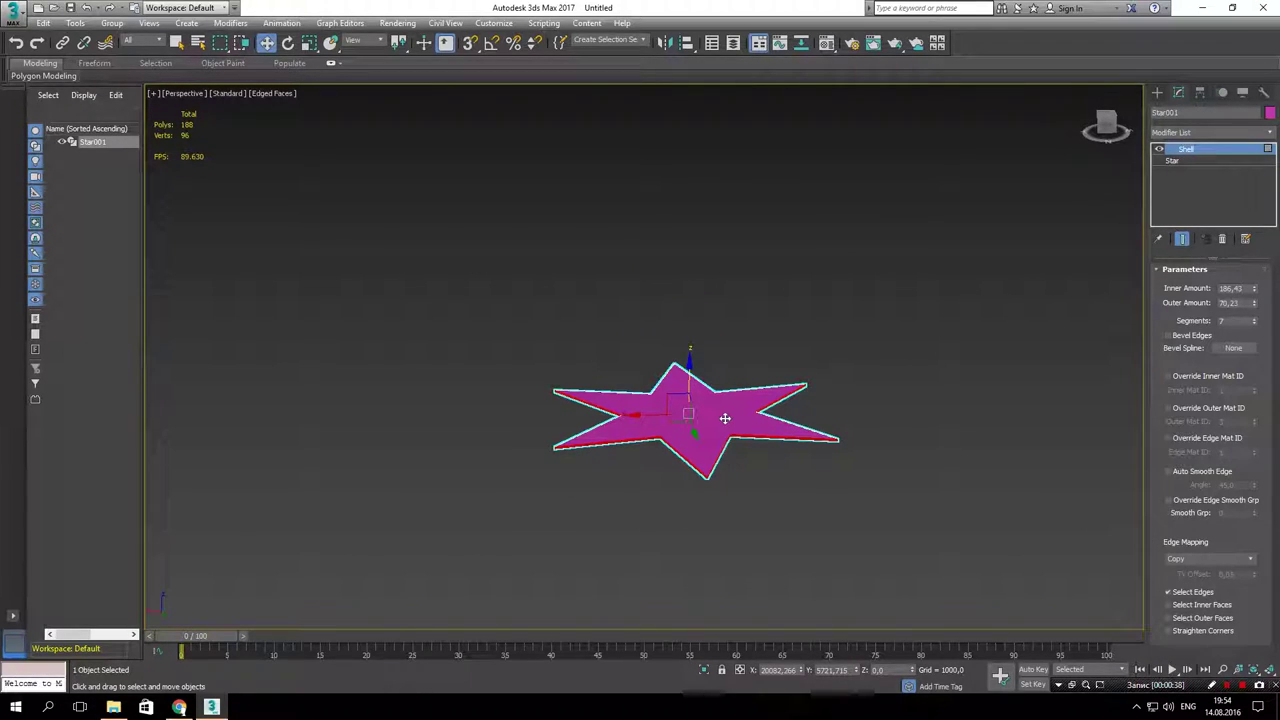
Step: Reset the Shell's Inner Amount and Outer Amount to 0,0 and Segments to 1
{"action": "right_click", "coordinate": [1259, 289]}
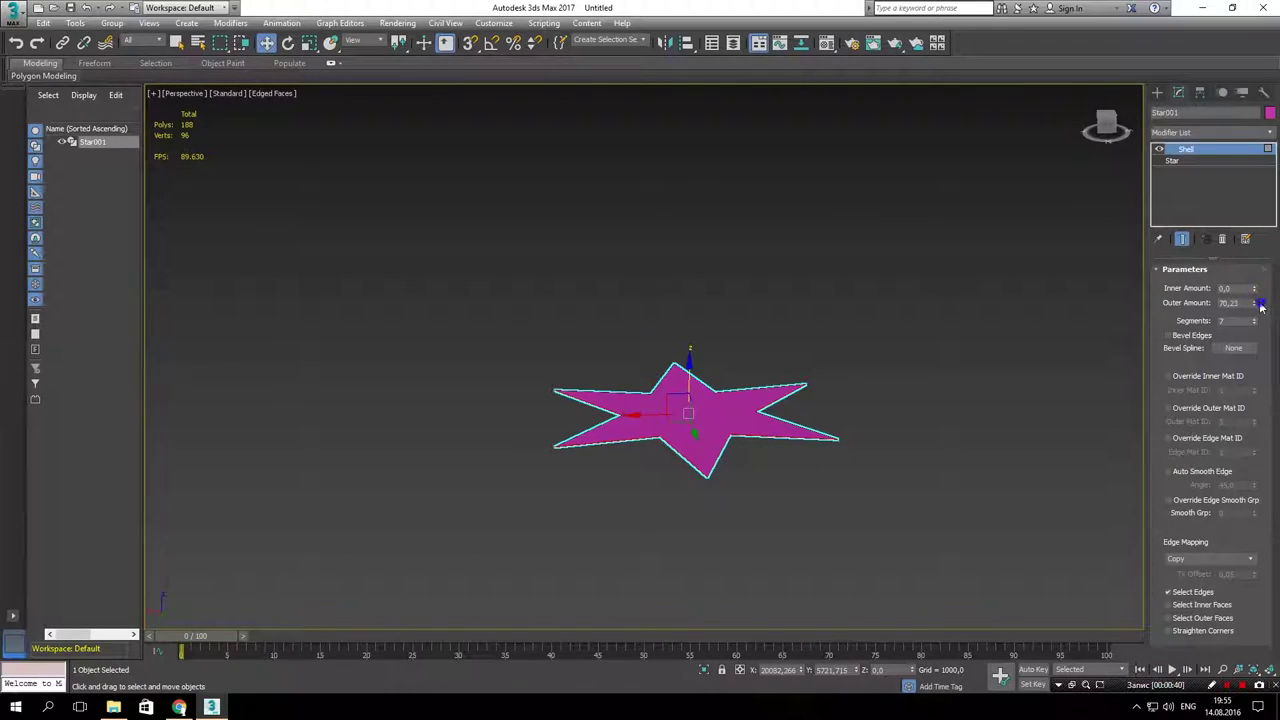
{"action": "right_click", "coordinate": [1259, 292]}
{"action": "right_click", "coordinate": [1257, 298]}
{"action": "left_click", "coordinate": [1260, 302]}
{"action": "right_click", "coordinate": [1255, 305]}
{"action": "right_click", "coordinate": [1254, 322]}
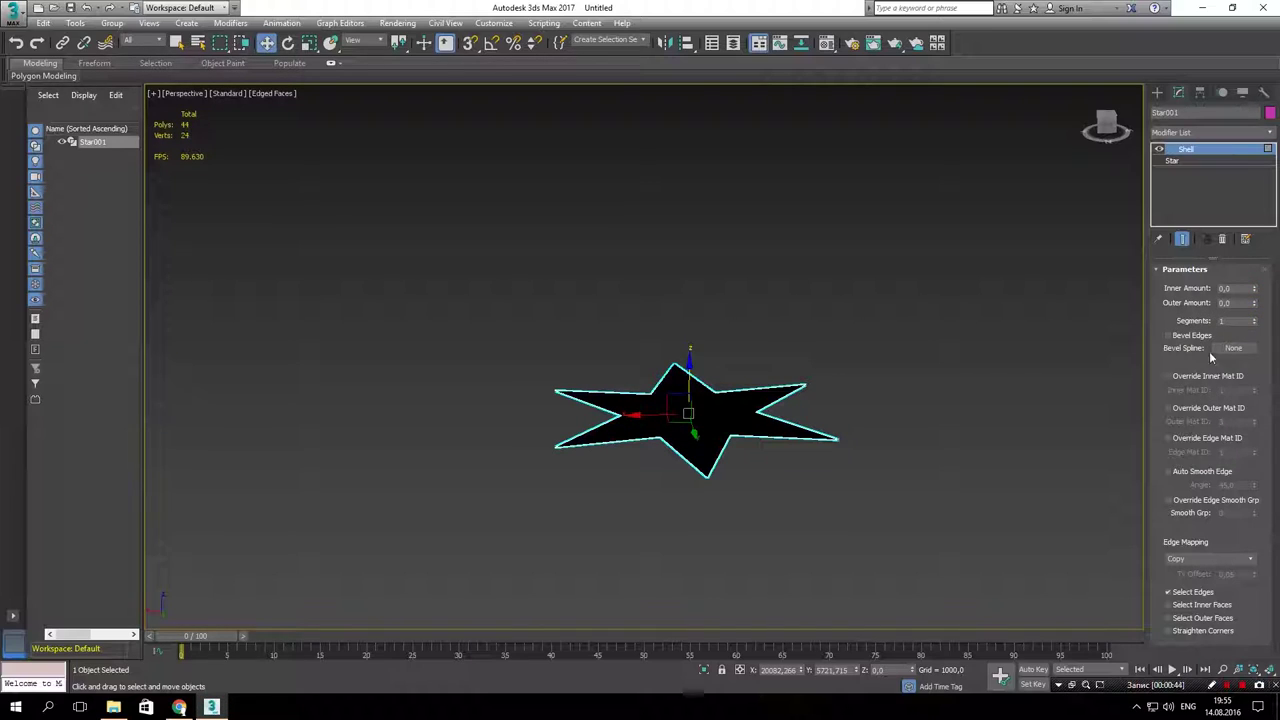
{"action": "mouse_move", "coordinate": [822, 409]}
{"action": "middle_mouse_down", "text": "alt"}
{"action": "mouse_move", "coordinate": [803, 249]}
{"action": "mouse_move", "coordinate": [706, 223]}
{"action": "mouse_move", "coordinate": [663, 297]}
{"action": "mouse_move", "coordinate": [659, 365]}
{"action": "mouse_move", "coordinate": [773, 443]}
{"action": "mouse_move", "coordinate": [798, 417]}
{"action": "middle_mouse_up", "text": "alt"}
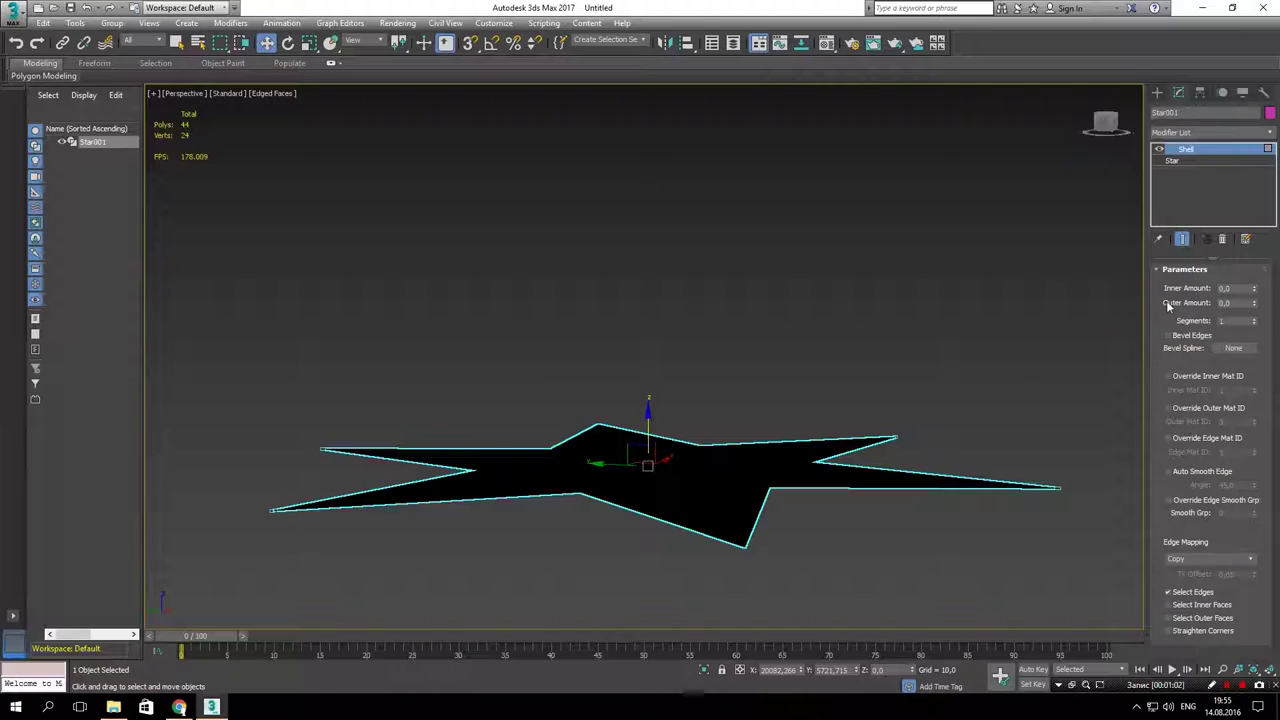
Step: Raise the star Shell's Inner Amount to 20
{"action": "left_click", "coordinate": [1254, 289]}
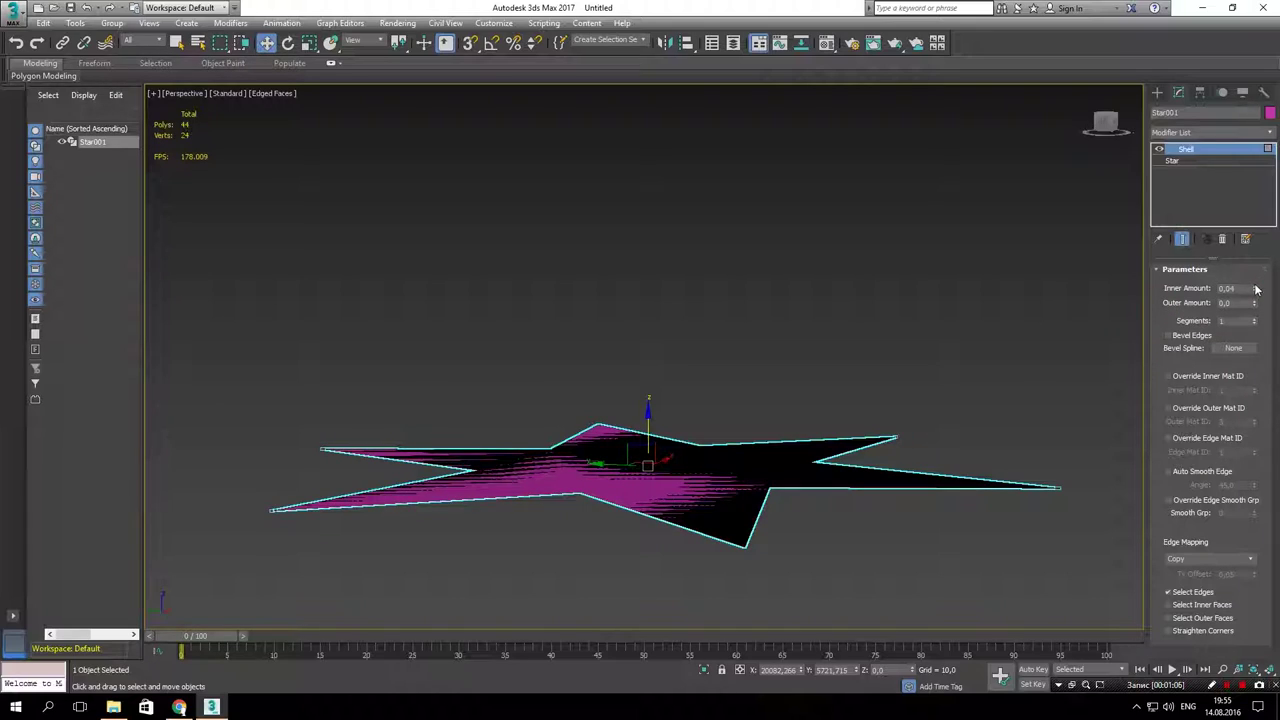
{"action": "left_click_drag", "start_coordinate": [1254, 289], "coordinate": [1248, 288]}
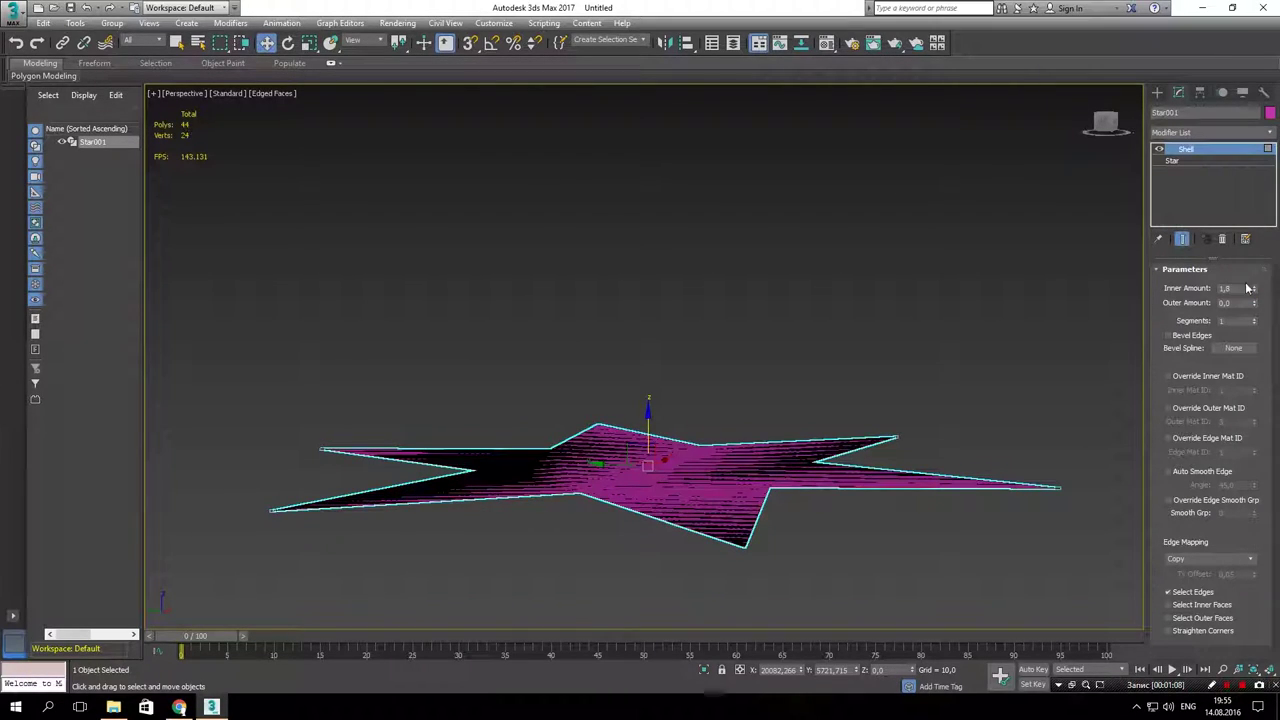
{"action": "type", "text": "20"}
{"action": "key", "text": "Return"}
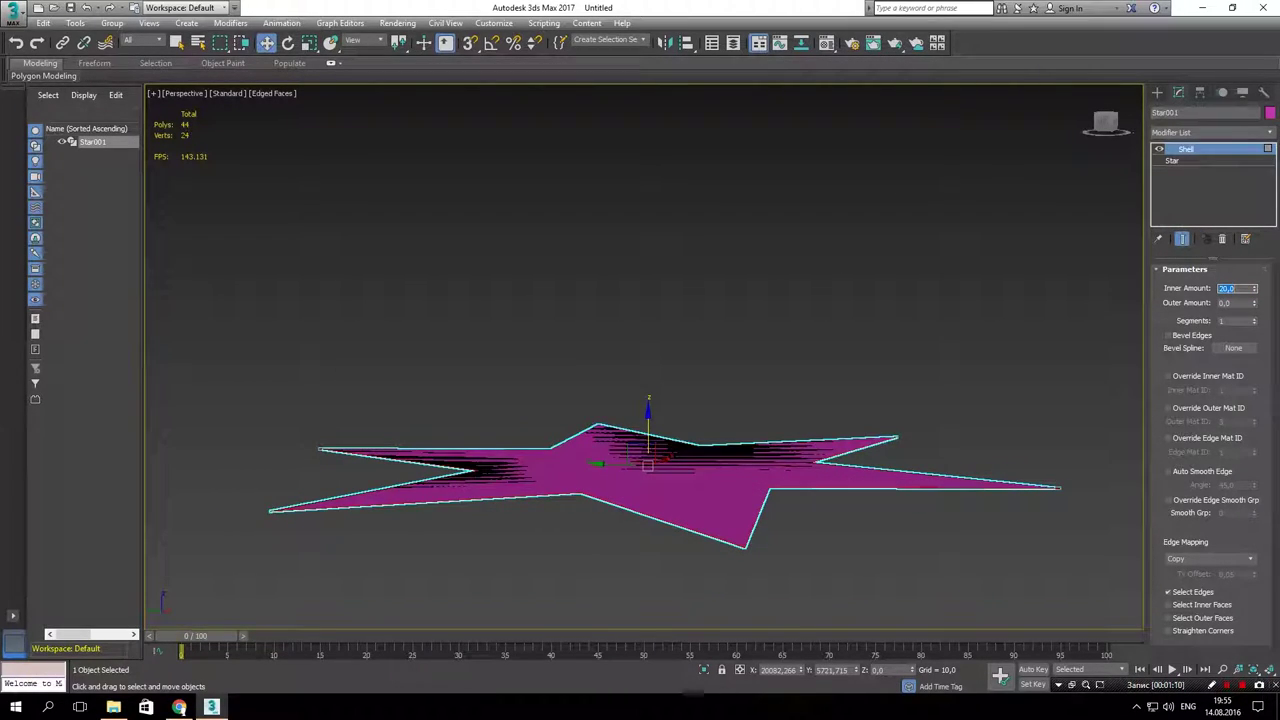
{"action": "scroll", "coordinate": [965, 478], "scroll_direction": "up", "scroll_amount": 5}
{"action": "scroll", "coordinate": [677, 499], "scroll_direction": "up", "scroll_amount": 3}
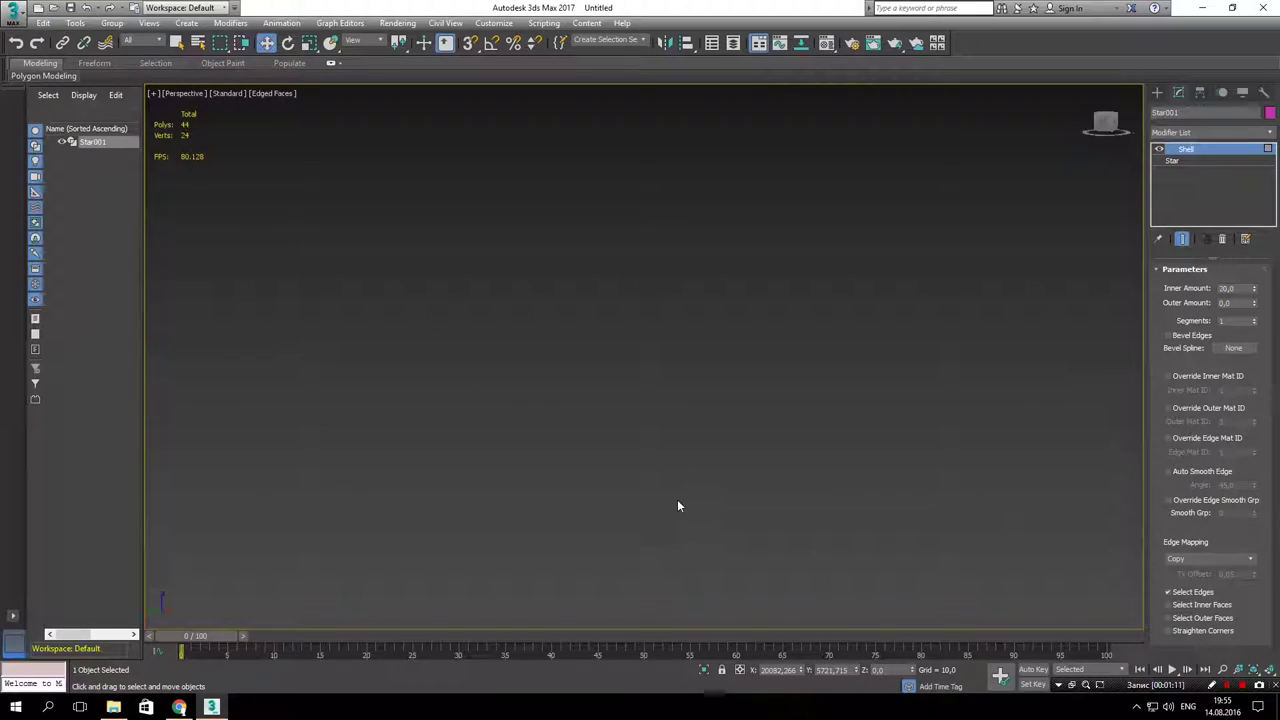
{"action": "mouse_move", "coordinate": [669, 499]}
{"action": "middle_mouse_down"}
{"action": "mouse_move", "coordinate": [743, 366]}
{"action": "mouse_move", "coordinate": [734, 340]}
{"action": "mouse_move", "coordinate": [543, 348]}
{"action": "middle_mouse_up"}
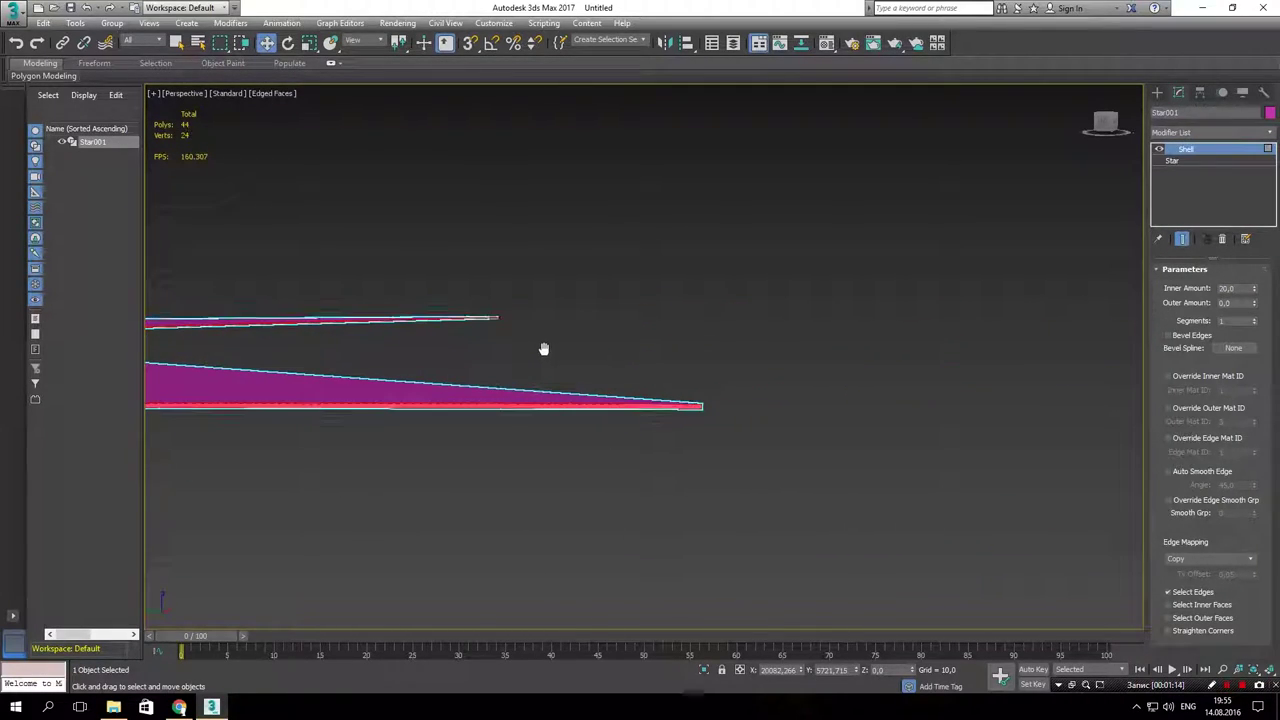
Step: Set both the Shell's Inner Amount and Outer Amount to 50
{"action": "left_click", "coordinate": [1226, 288]}
{"action": "type", "text": "50"}
{"action": "key", "text": "Return"}
{"action": "mouse_move", "coordinate": [616, 356]}
{"action": "middle_mouse_down", "text": "alt"}
{"action": "mouse_move", "coordinate": [706, 343]}
{"action": "mouse_move", "coordinate": [705, 356]}
{"action": "middle_mouse_up", "text": "alt"}
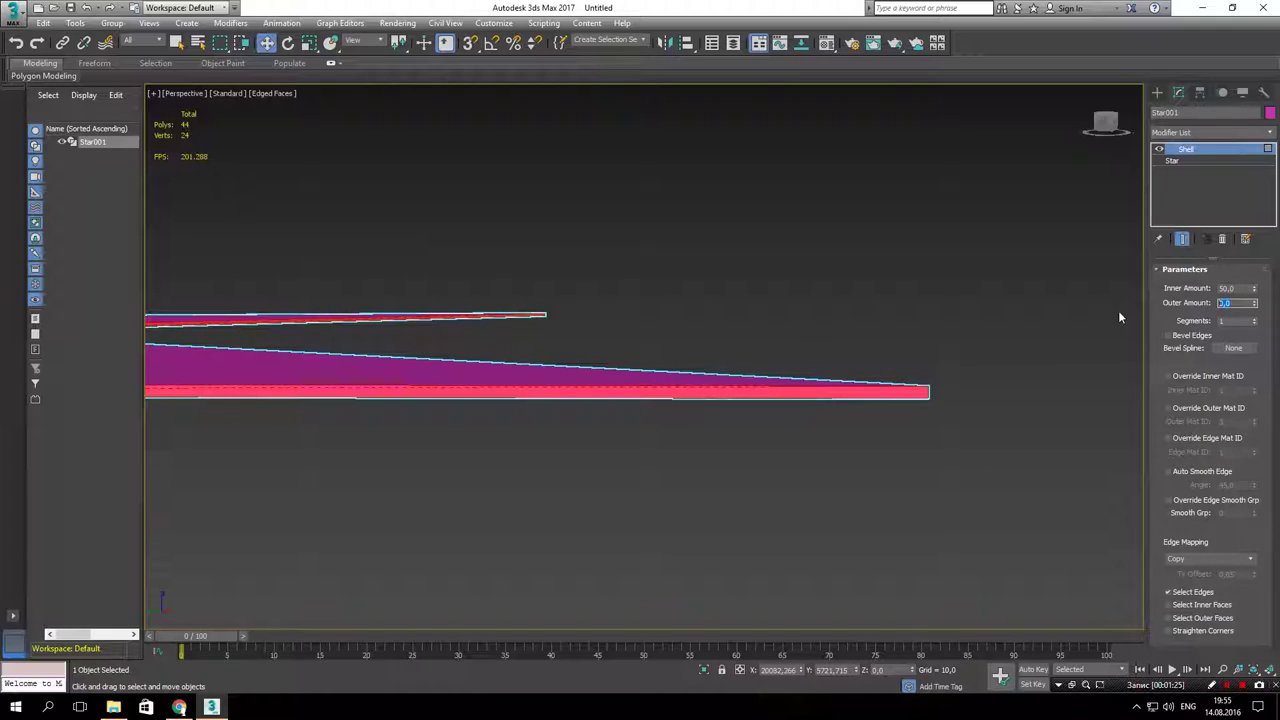
{"action": "type", "text": "50"}
{"action": "key", "text": "Return"}
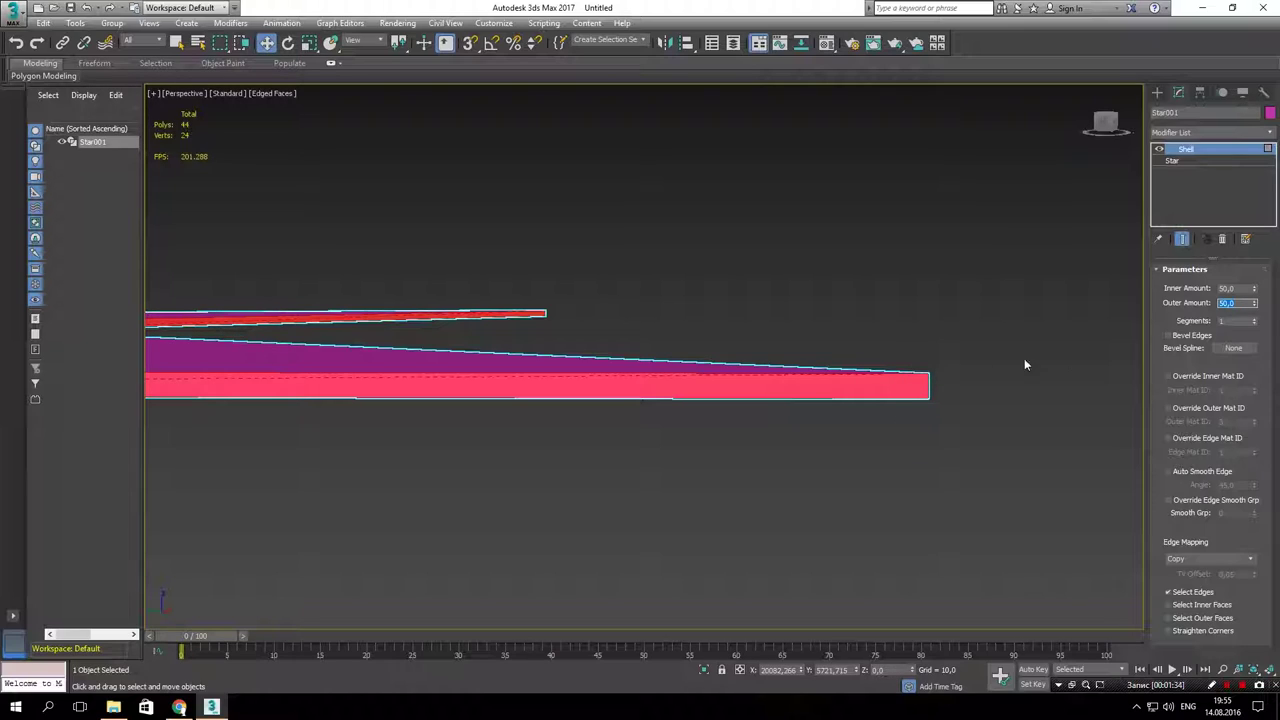
Step: Step the Shell Segments up to 5
{"action": "left_click", "coordinate": [1254, 321]}
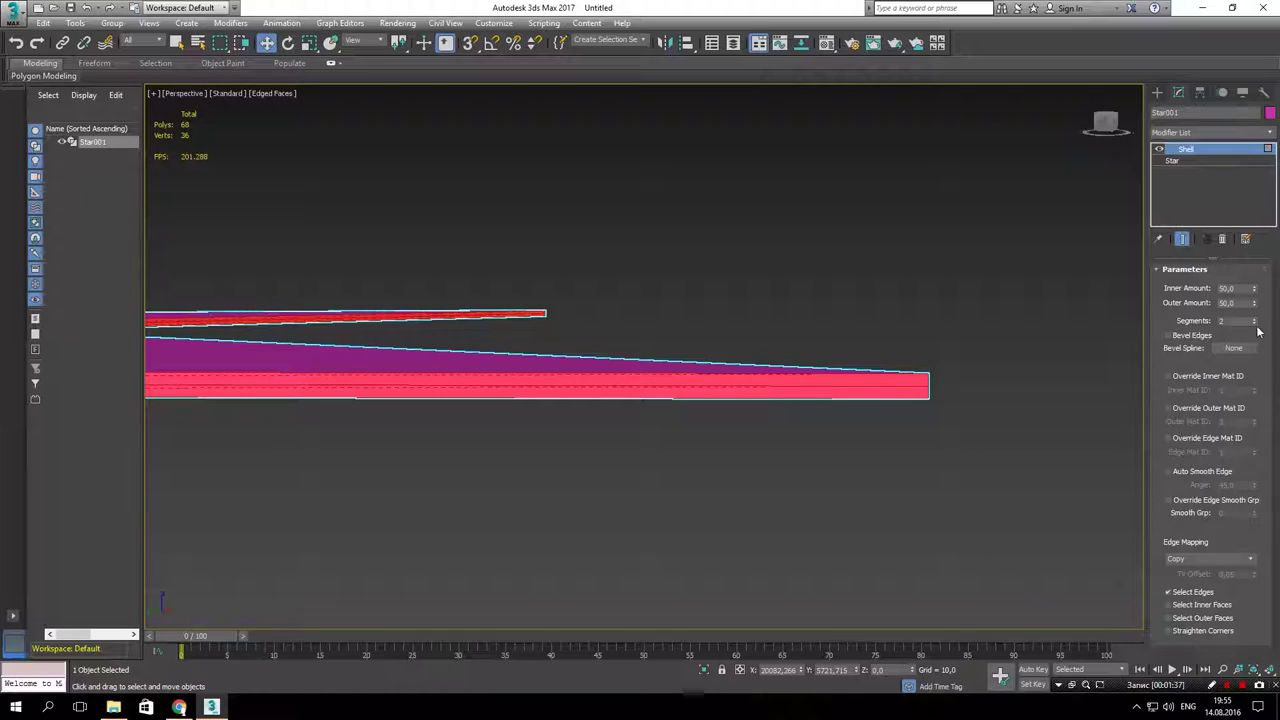
{"action": "left_click", "coordinate": [1254, 318]}
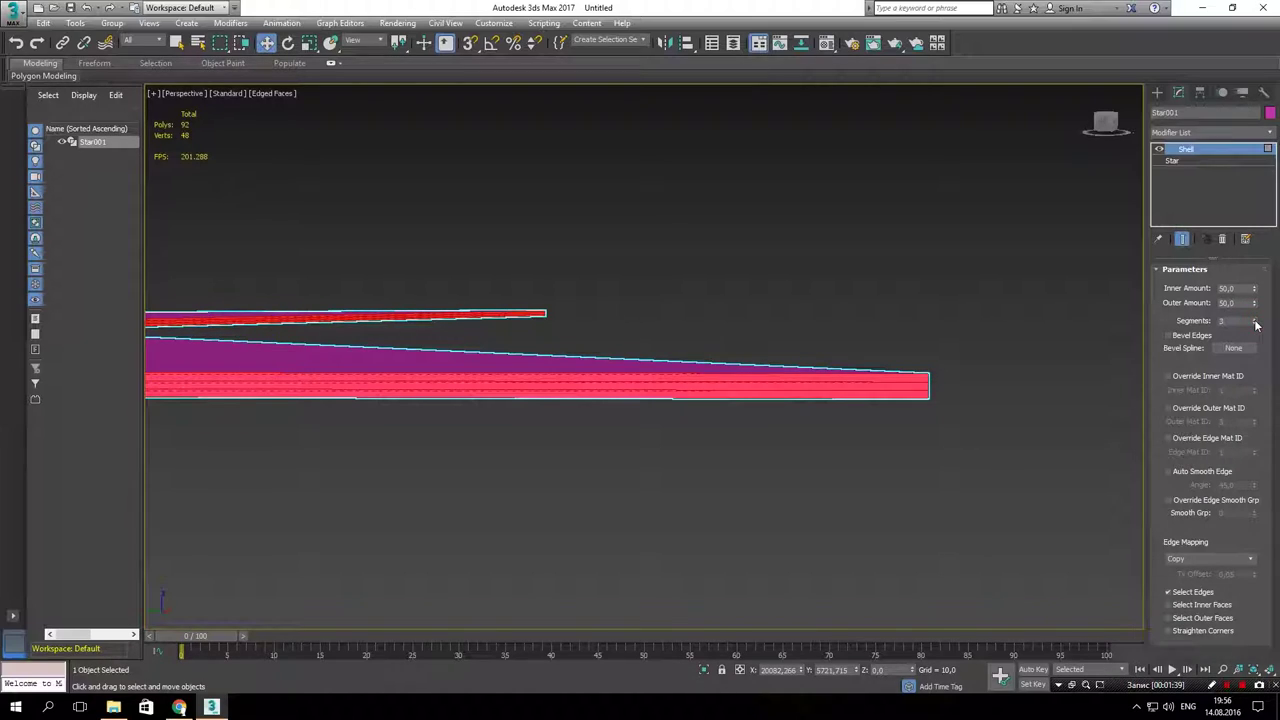
{"action": "left_click", "coordinate": [1255, 320]}
{"action": "left_click", "coordinate": [1255, 320]}
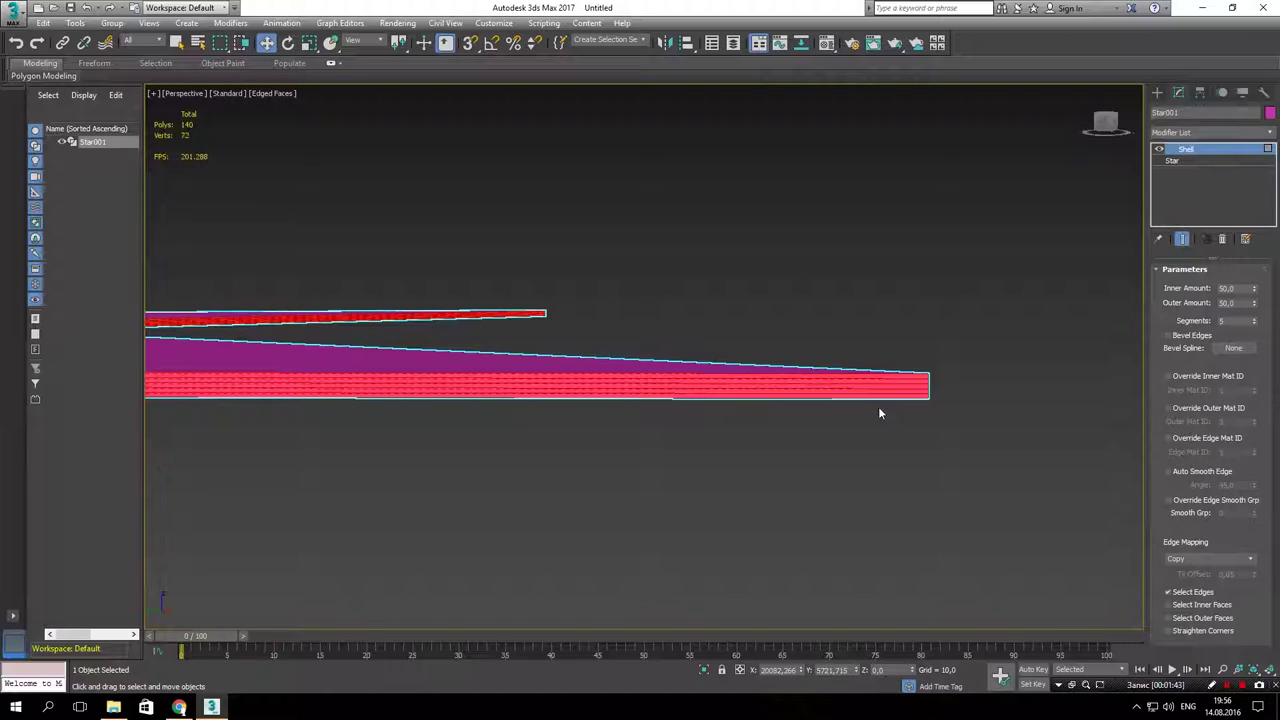
{"action": "mouse_move", "coordinate": [878, 406]}
{"action": "middle_mouse_down", "text": "alt"}
{"action": "mouse_move", "coordinate": [619, 424]}
{"action": "mouse_move", "coordinate": [438, 410]}
{"action": "mouse_move", "coordinate": [907, 323]}
{"action": "middle_mouse_up", "text": "alt"}
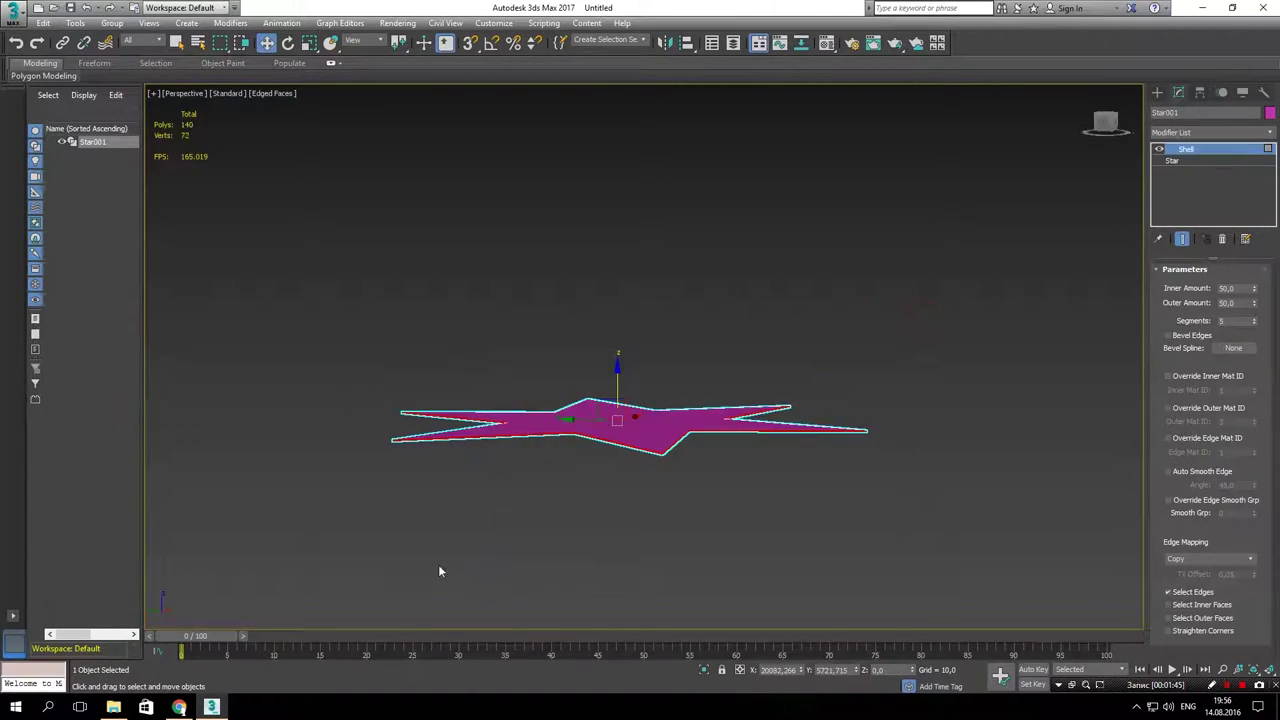
Step: Delete the star and create a standard Teapot in the viewport
{"action": "key", "text": "Delete"}
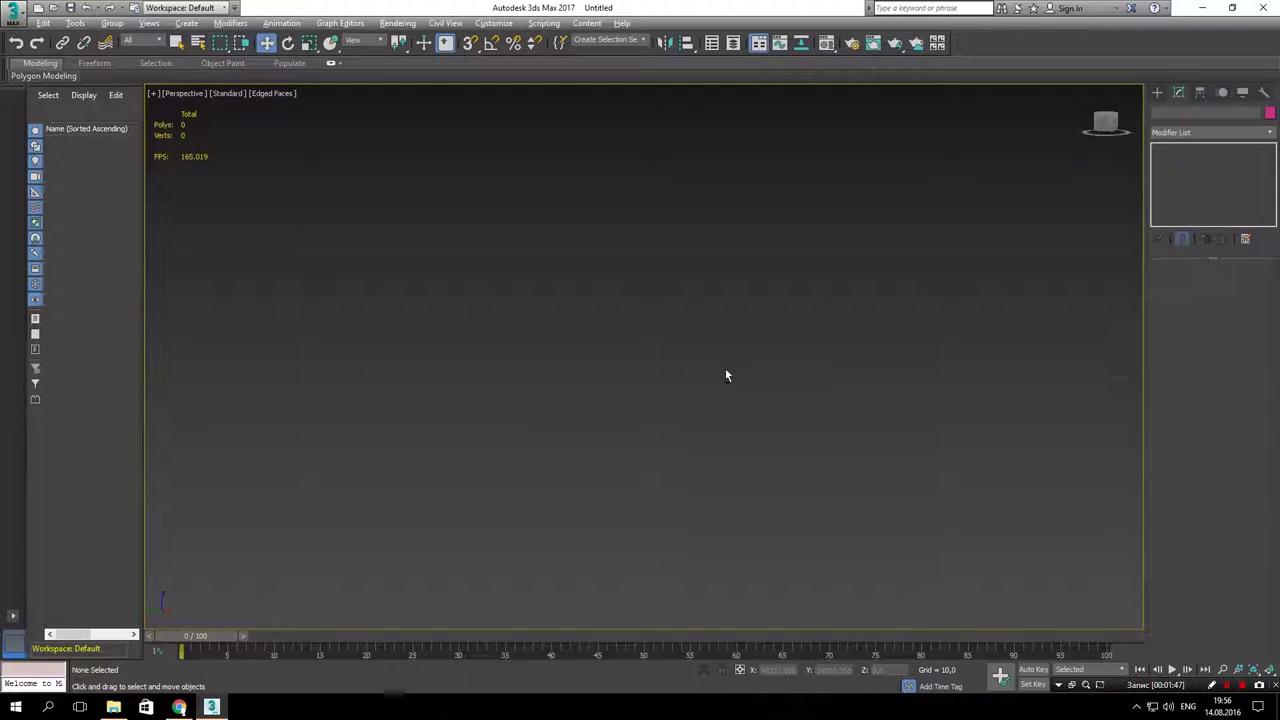
{"action": "left_click", "coordinate": [1157, 92]}
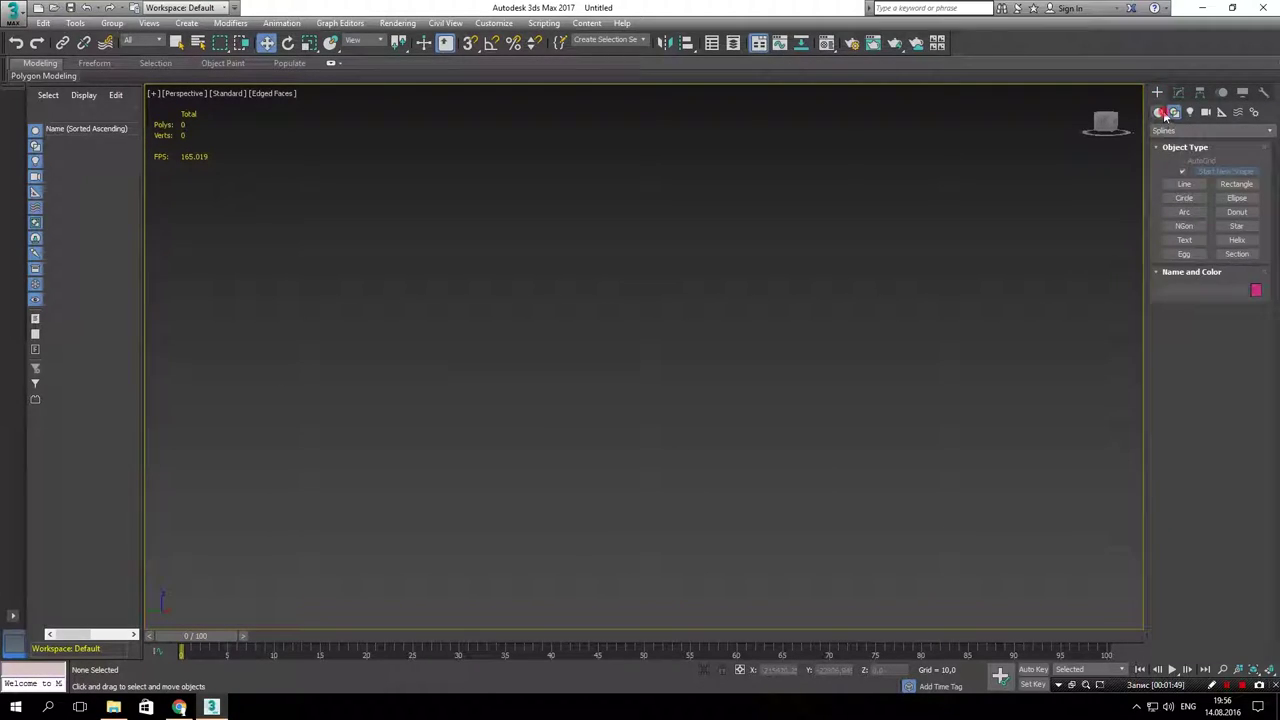
{"action": "left_click", "coordinate": [1162, 113]}
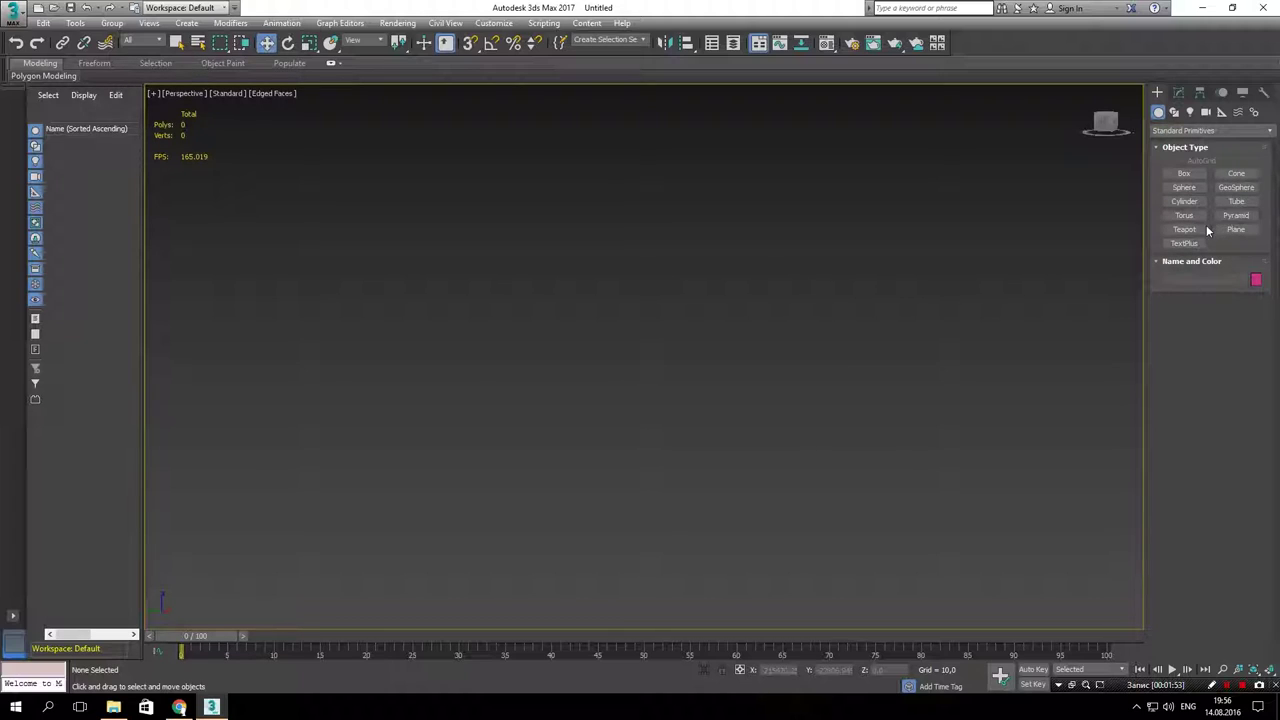
{"action": "left_click", "coordinate": [1190, 229]}
{"action": "left_click_drag", "start_coordinate": [614, 391], "coordinate": [663, 397]}
{"action": "scroll", "coordinate": [690, 399], "scroll_direction": "up", "scroll_amount": 3}
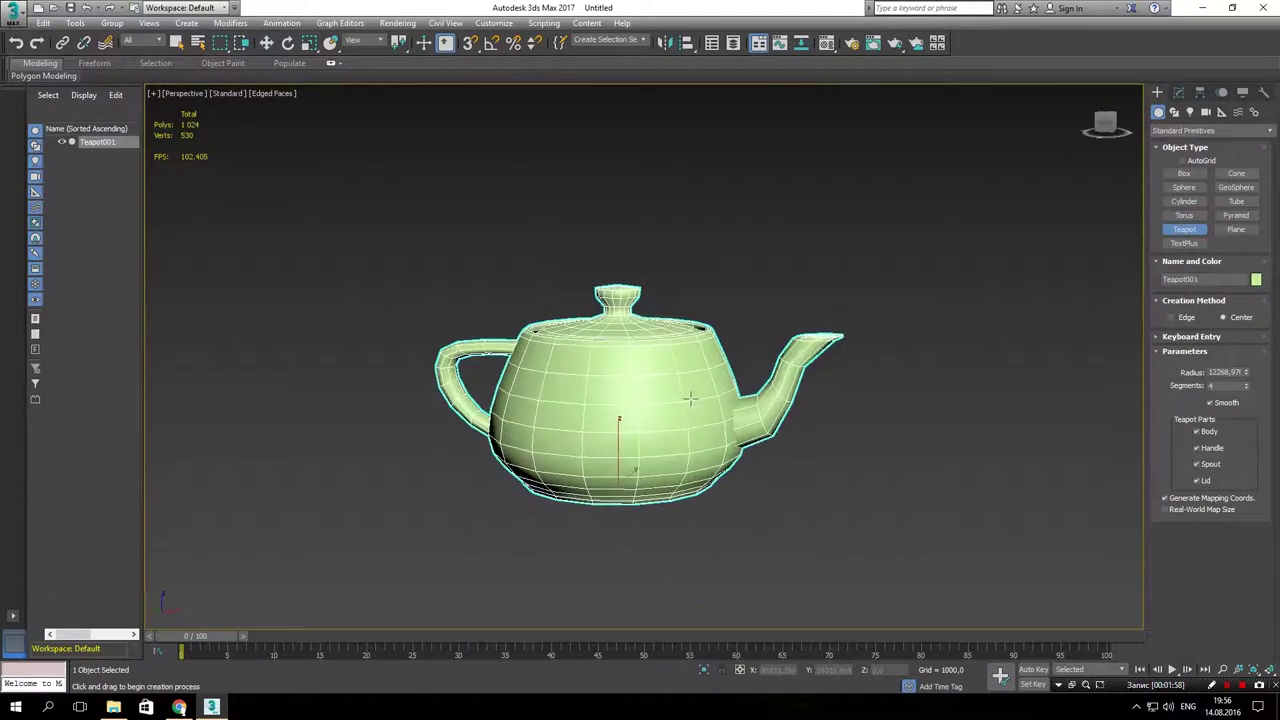
{"action": "middle_click_drag", "start_coordinate": [690, 399], "coordinate": [571, 362], "text": "alt"}
{"action": "middle_click_drag", "start_coordinate": [718, 373], "coordinate": [885, 379], "text": "alt"}
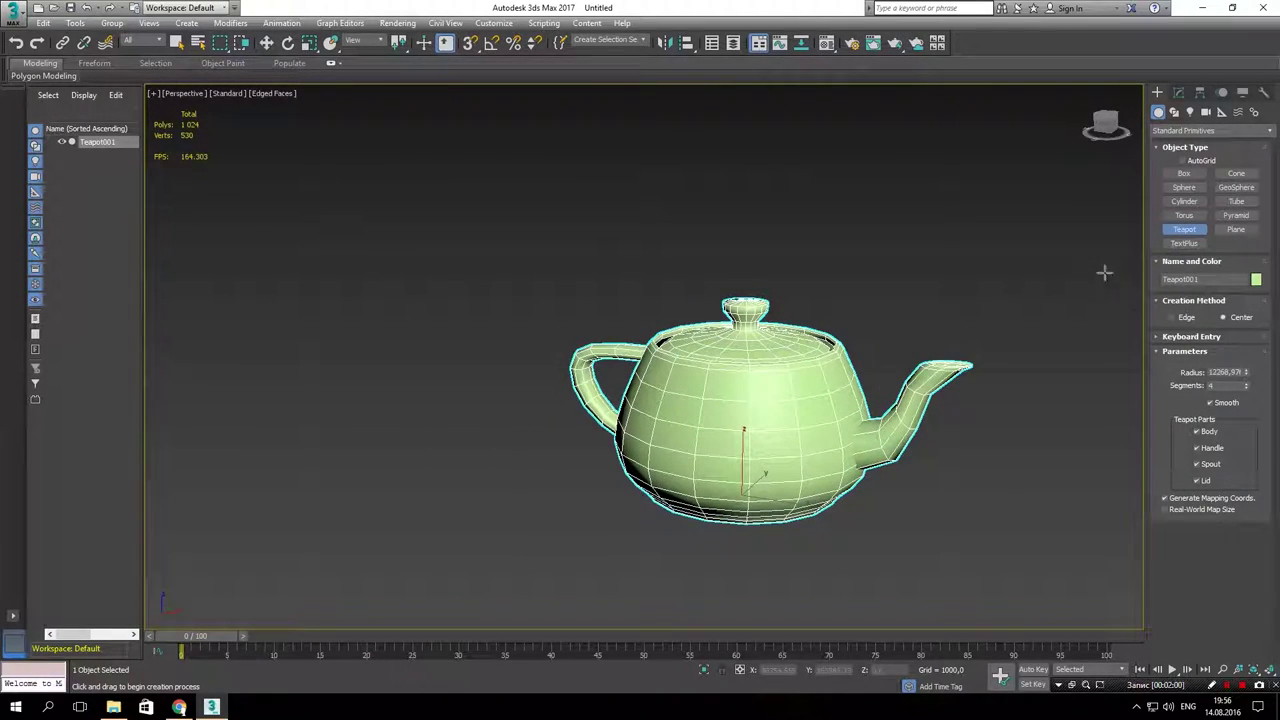
Step: Convert the teapot to Editable Poly and select its lid element
{"action": "left_click", "coordinate": [1177, 92]}
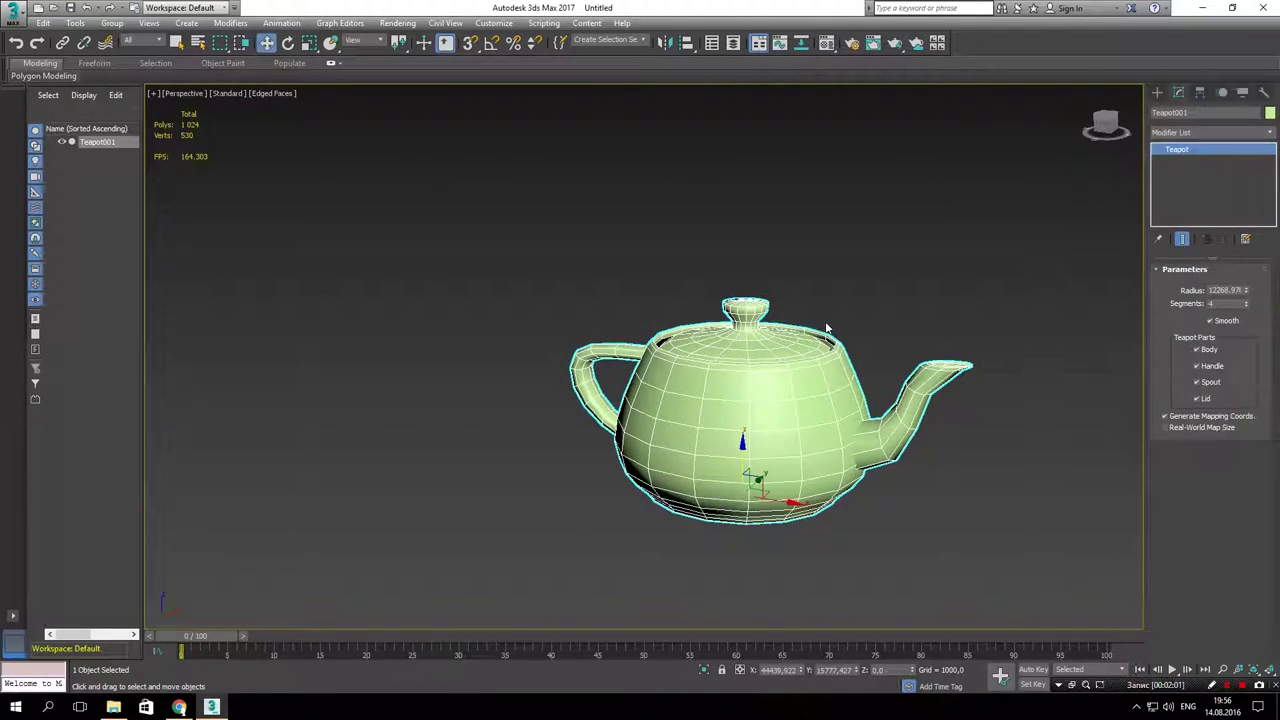
{"action": "right_click", "coordinate": [798, 368]}
{"action": "mouse_move", "coordinate": [850, 506]}
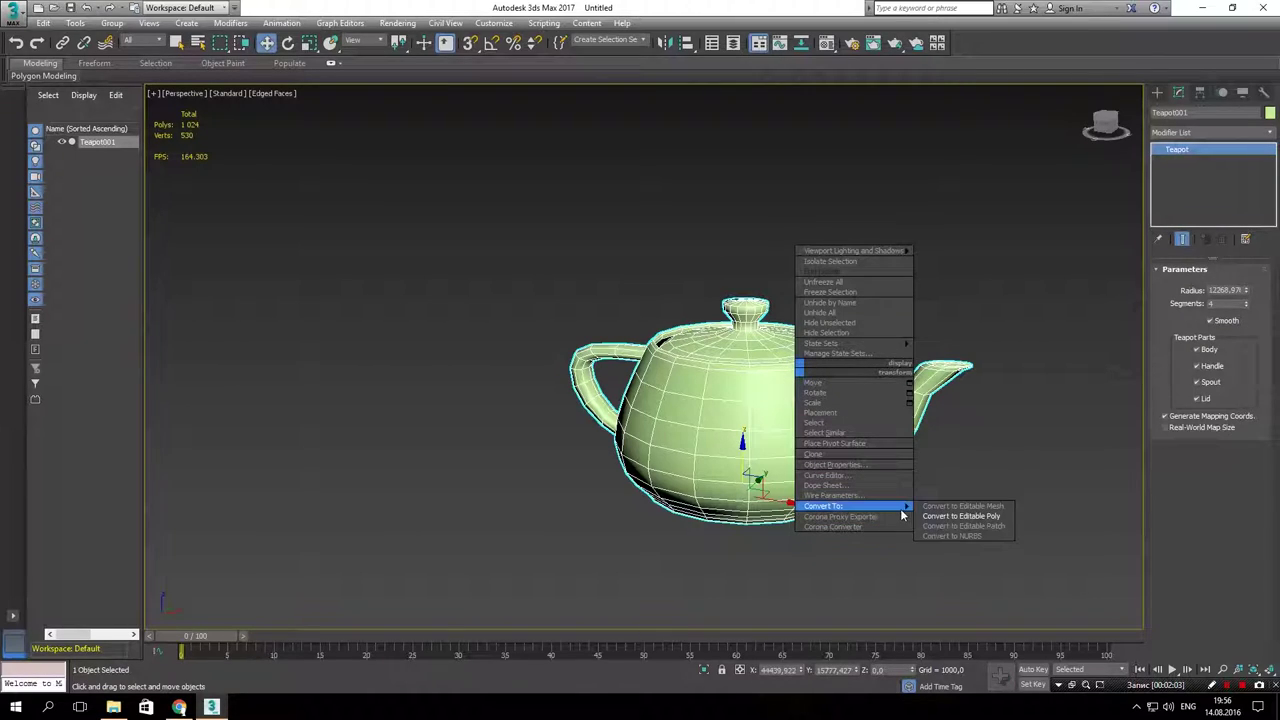
{"action": "left_click", "coordinate": [960, 515]}
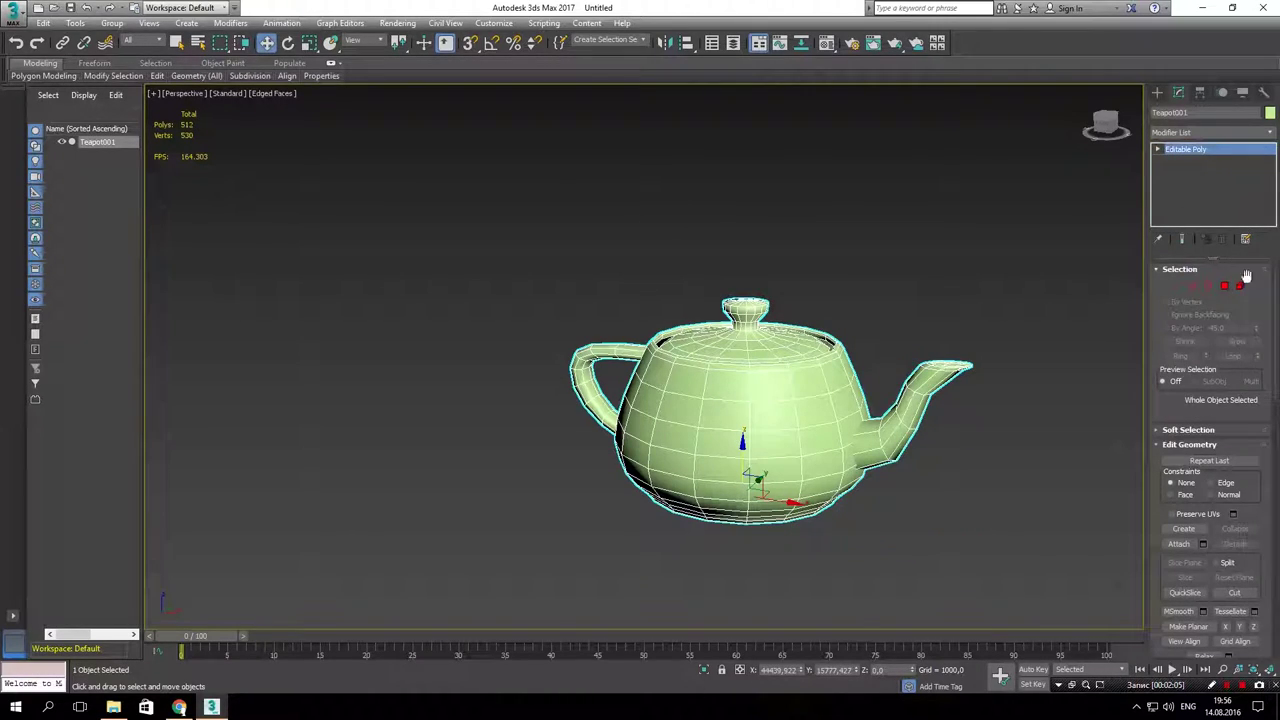
{"action": "left_click", "coordinate": [1240, 288]}
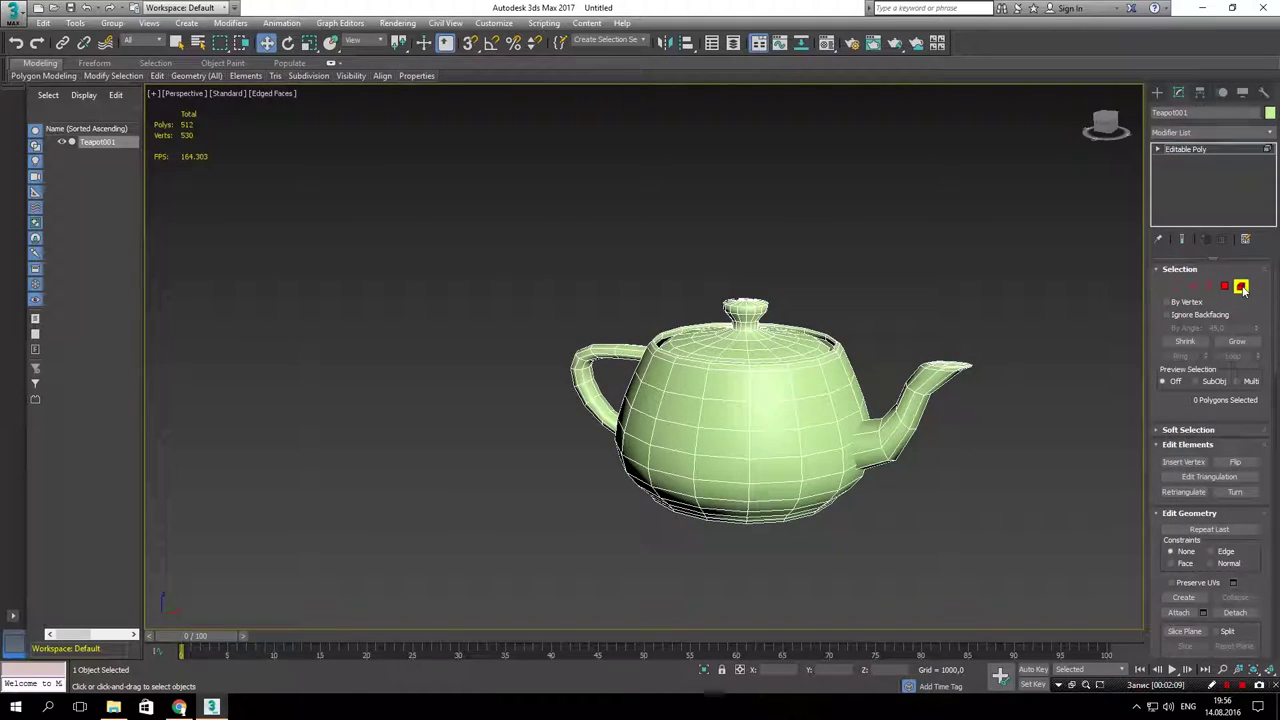
{"action": "left_click", "coordinate": [783, 347]}
Step: Delete the lid, then remove the rim edge loop with Ctrl+Backspace in Edge mode
{"action": "key", "text": "Delete"}
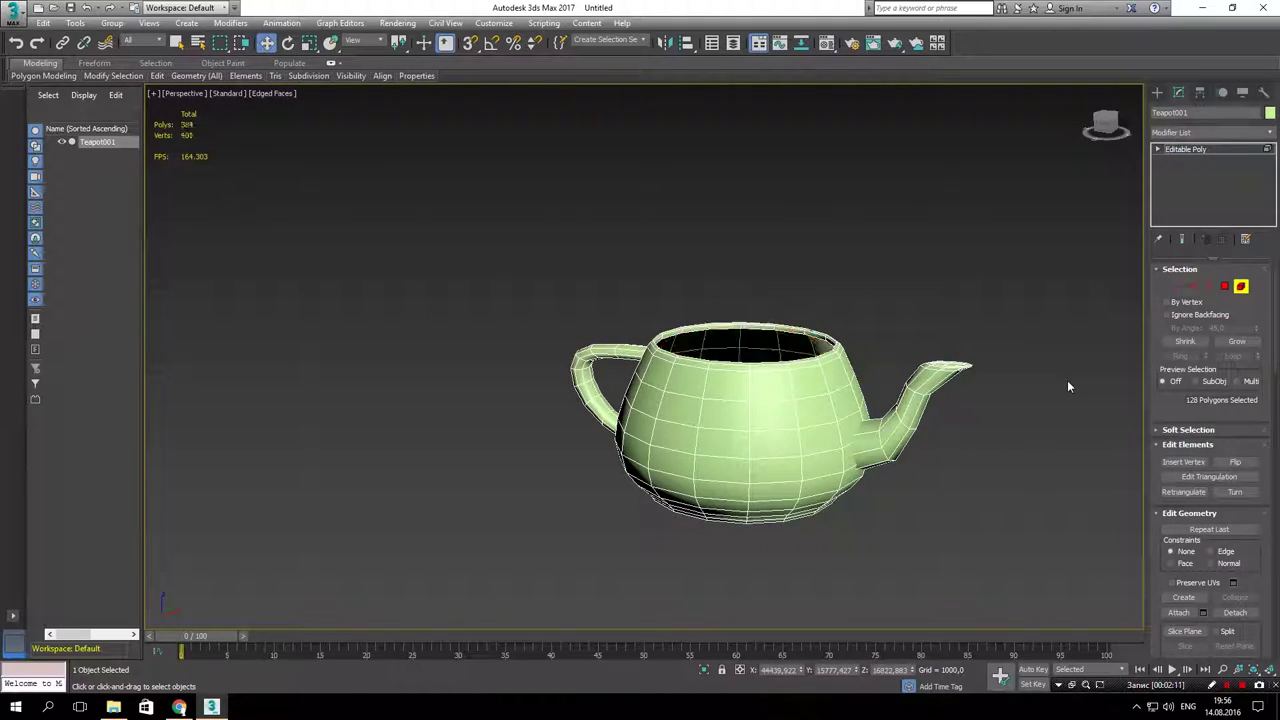
{"action": "left_click", "coordinate": [1192, 287]}
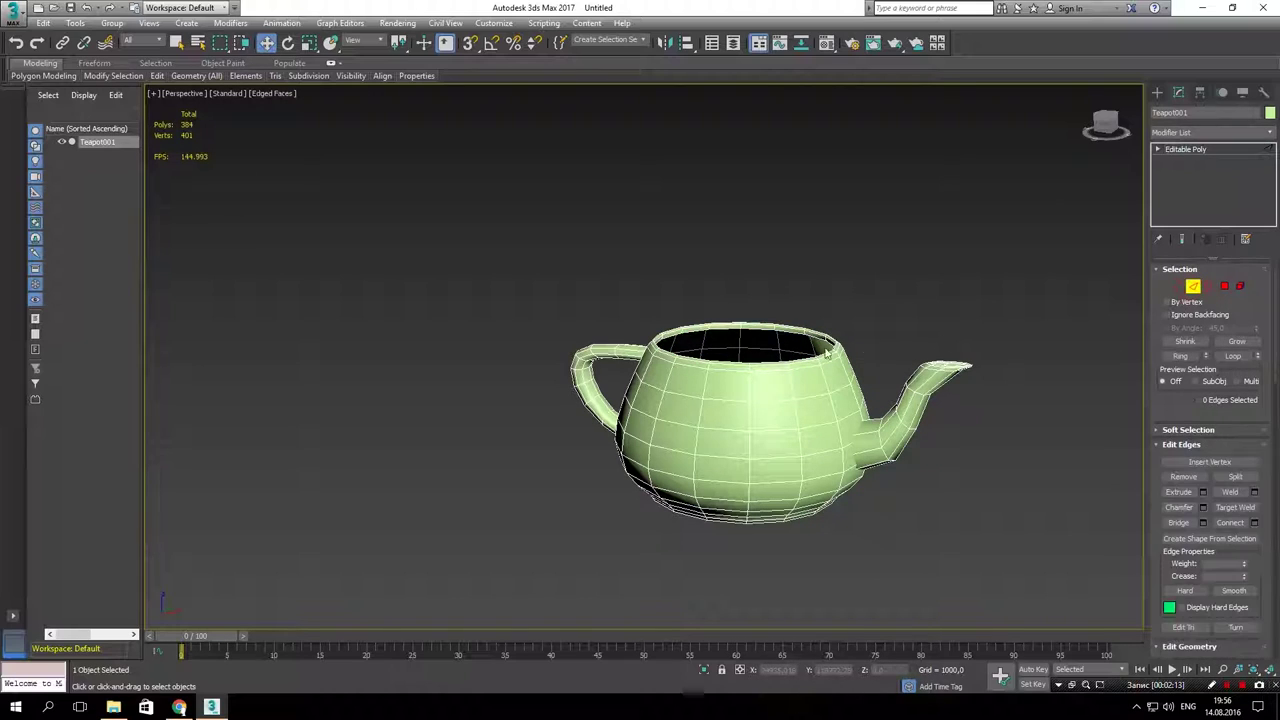
{"action": "middle_click_drag", "start_coordinate": [826, 352], "coordinate": [815, 368], "text": "alt"}
{"action": "scroll", "coordinate": [815, 368], "scroll_direction": "up", "scroll_amount": 5}
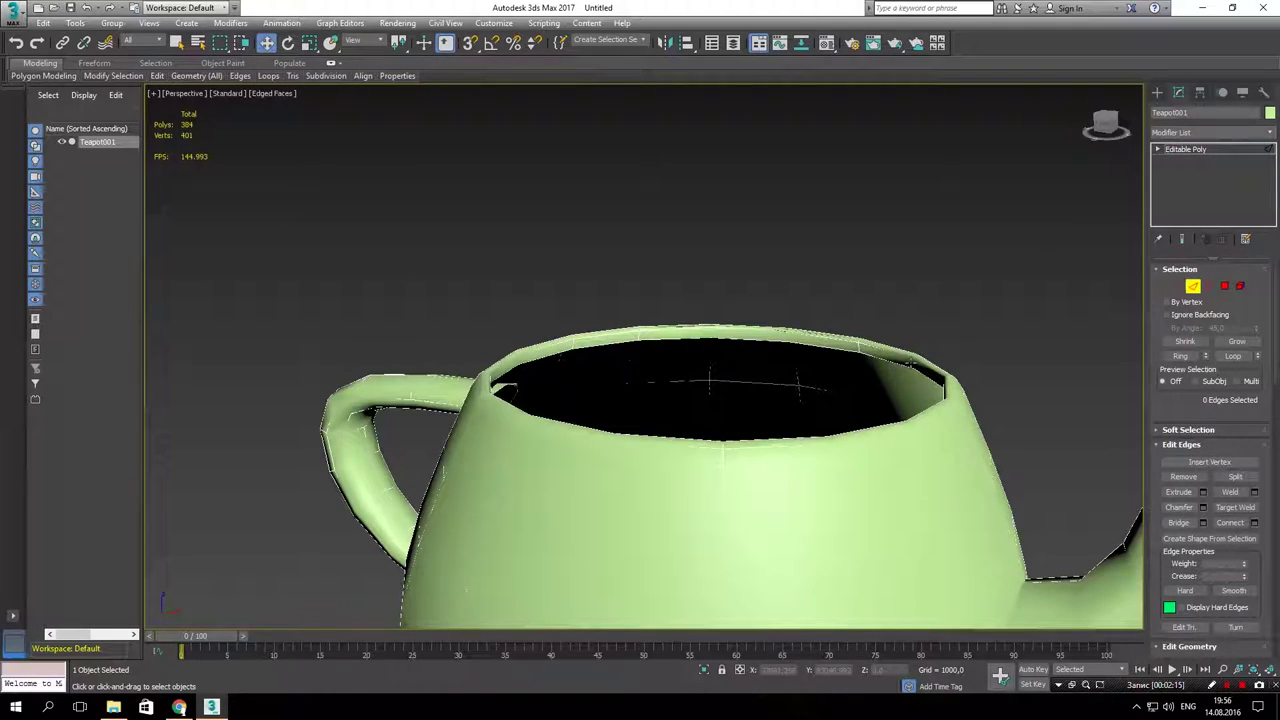
{"action": "mouse_move", "coordinate": [710, 380]}
{"action": "middle_mouse_down", "text": "alt"}
{"action": "mouse_move", "coordinate": [575, 376]}
{"action": "mouse_move", "coordinate": [572, 358]}
{"action": "middle_mouse_up", "text": "alt"}
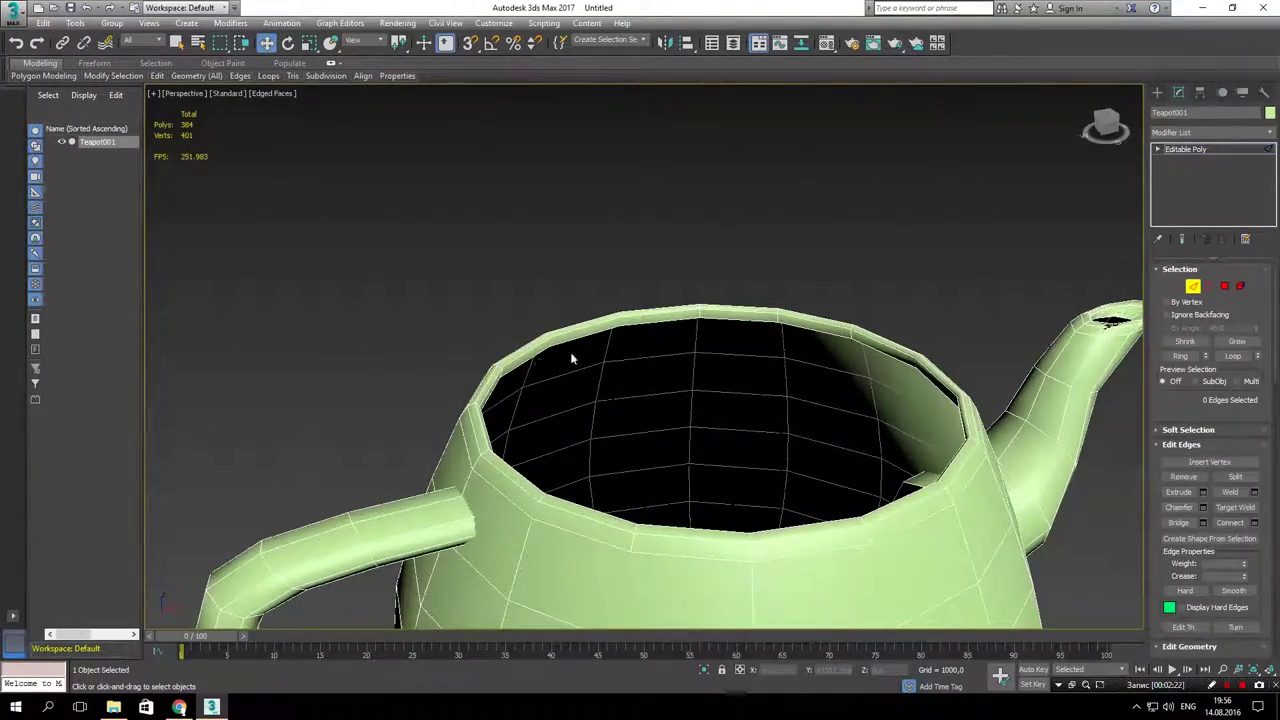
{"action": "double_click", "coordinate": [754, 320]}
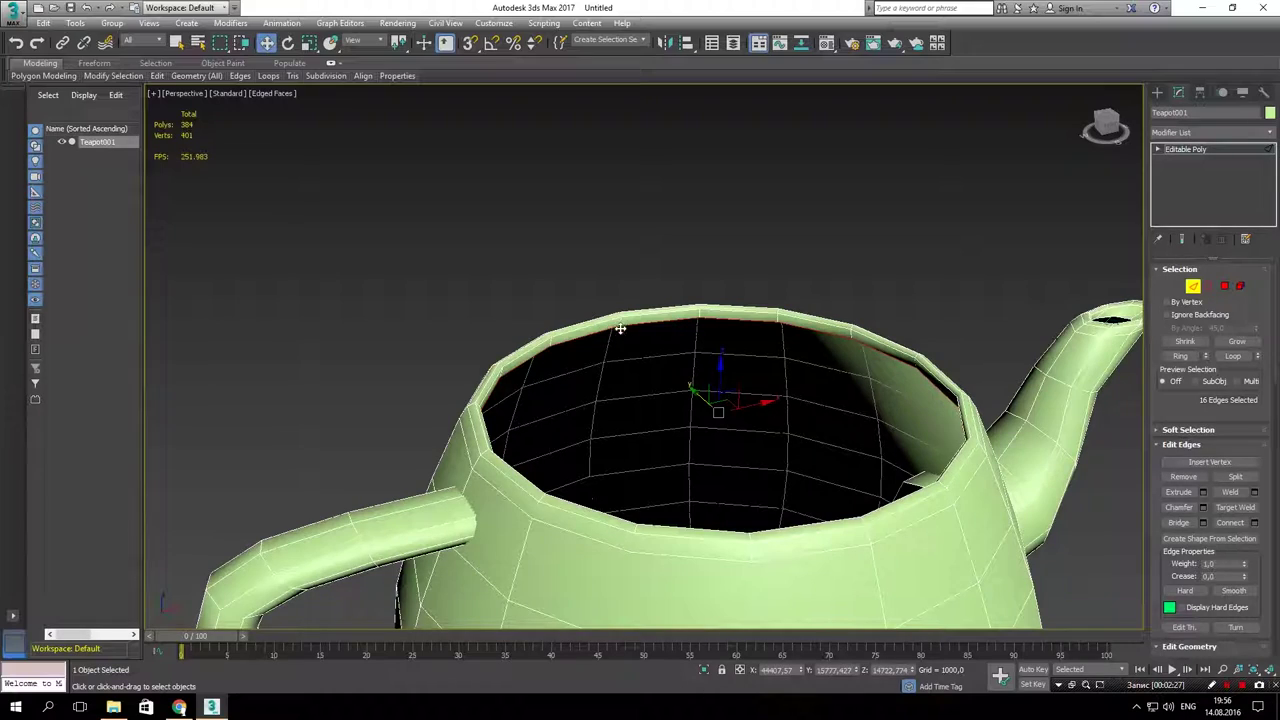
{"action": "mouse_move", "coordinate": [756, 378]}
{"action": "middle_mouse_down", "text": "alt"}
{"action": "mouse_move", "coordinate": [813, 363]}
{"action": "mouse_move", "coordinate": [502, 361]}
{"action": "mouse_move", "coordinate": [512, 368]}
{"action": "middle_mouse_up", "text": "alt"}
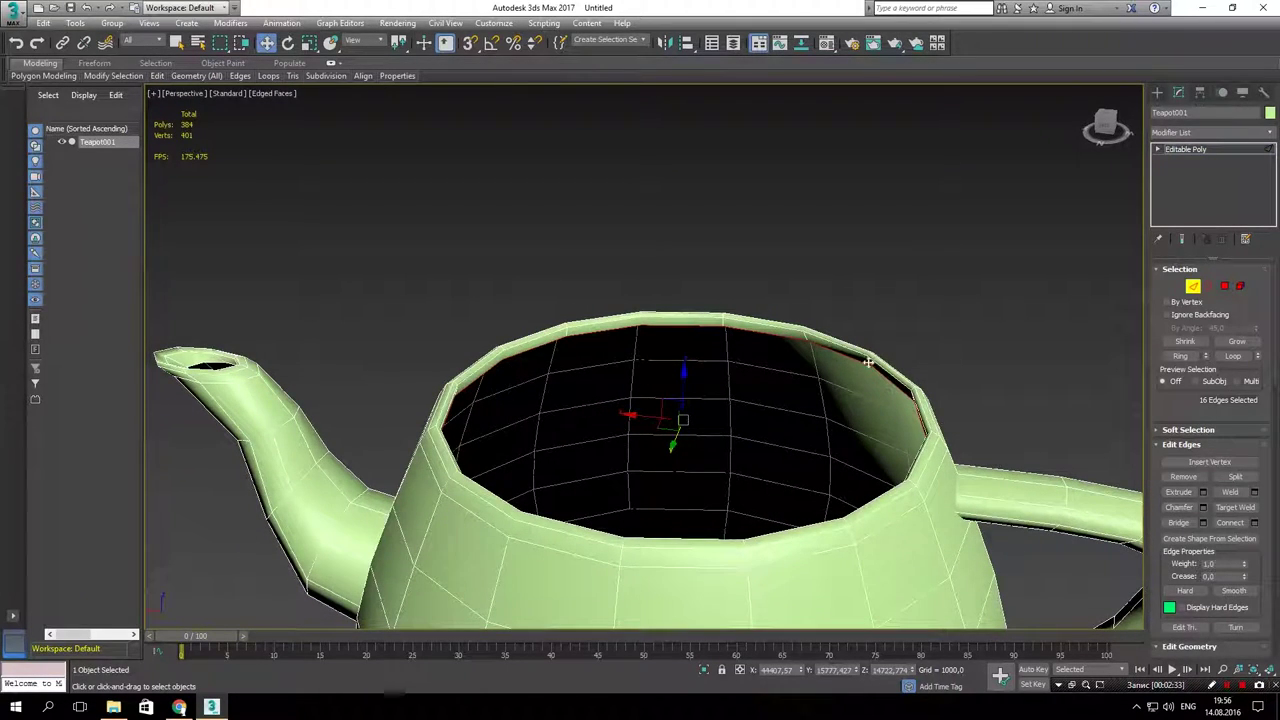
{"action": "key", "text": "ctrl+BackSpace"}
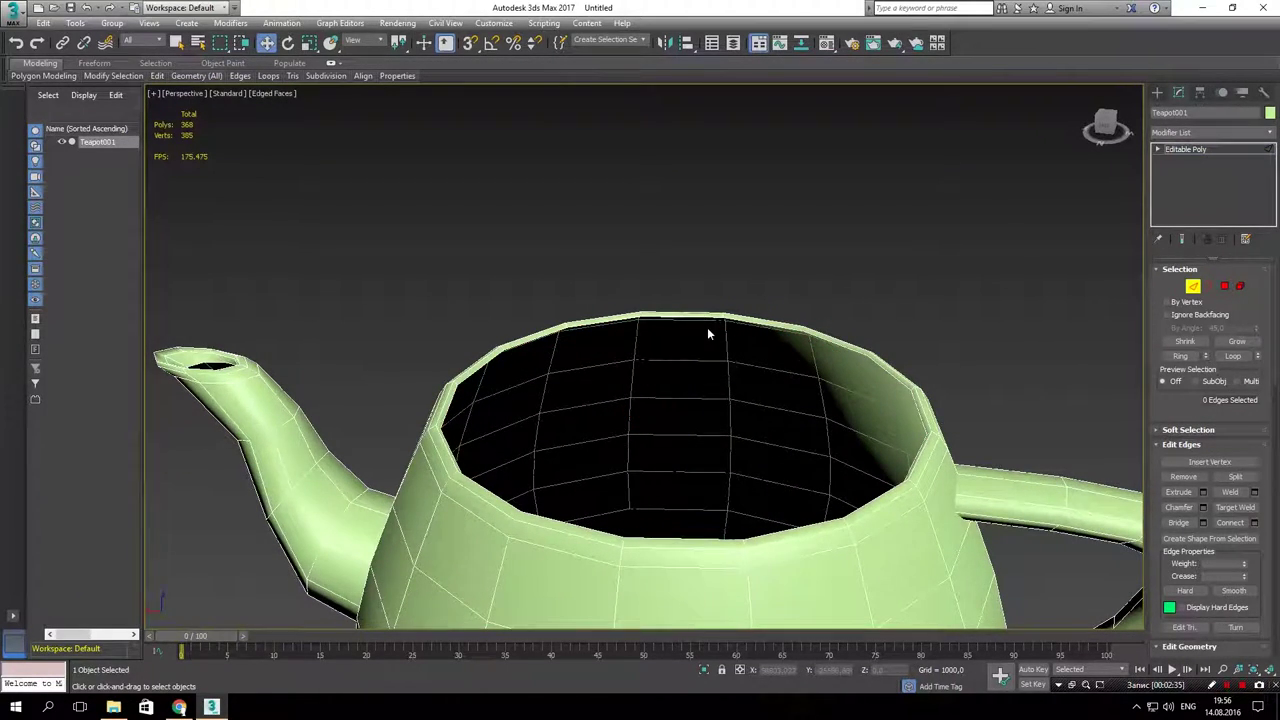
Step: Remove the top rim edge loop, leaving the open pot at 352 polygons
{"action": "scroll", "coordinate": [707, 327], "scroll_direction": "up", "scroll_amount": 5}
{"action": "middle_click_drag", "start_coordinate": [700, 300], "coordinate": [702, 410]}
{"action": "double_click", "coordinate": [699, 410]}
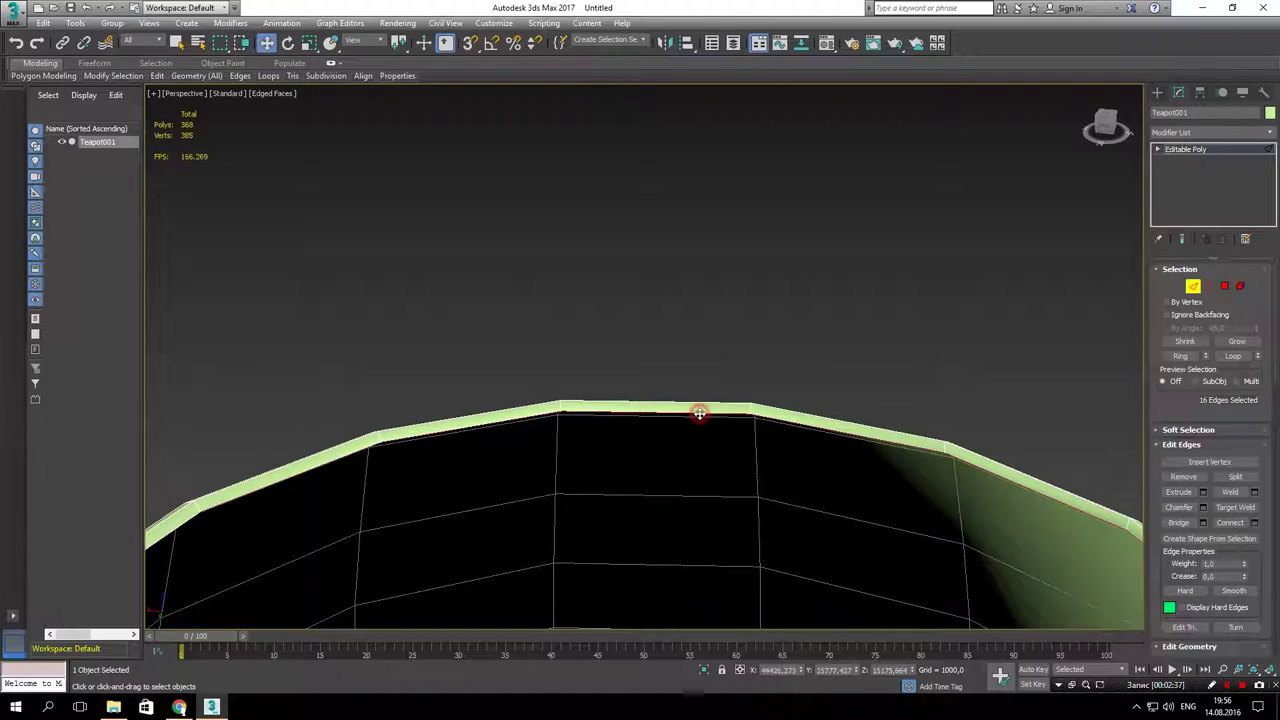
{"action": "key", "text": "ctrl+BackSpace"}
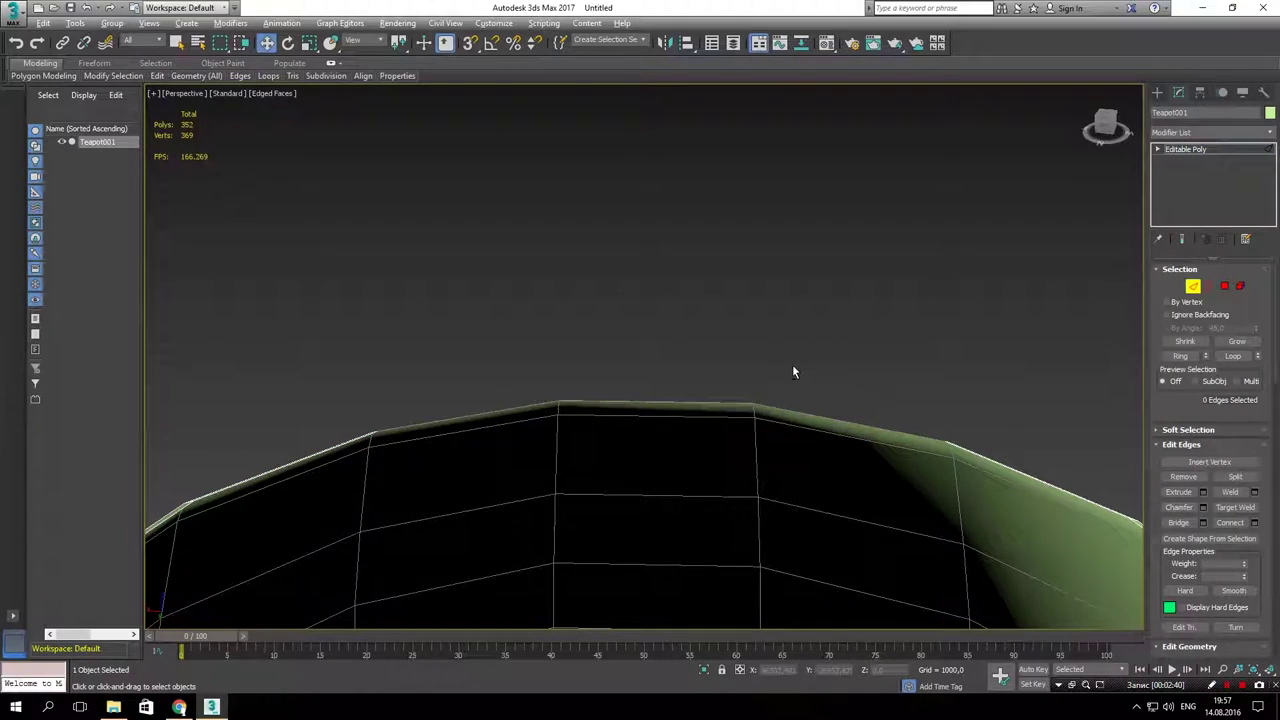
{"action": "mouse_move", "coordinate": [794, 371]}
{"action": "middle_mouse_down", "text": "alt"}
{"action": "mouse_move", "coordinate": [797, 414]}
{"action": "mouse_move", "coordinate": [800, 356]}
{"action": "middle_mouse_up", "text": "alt"}
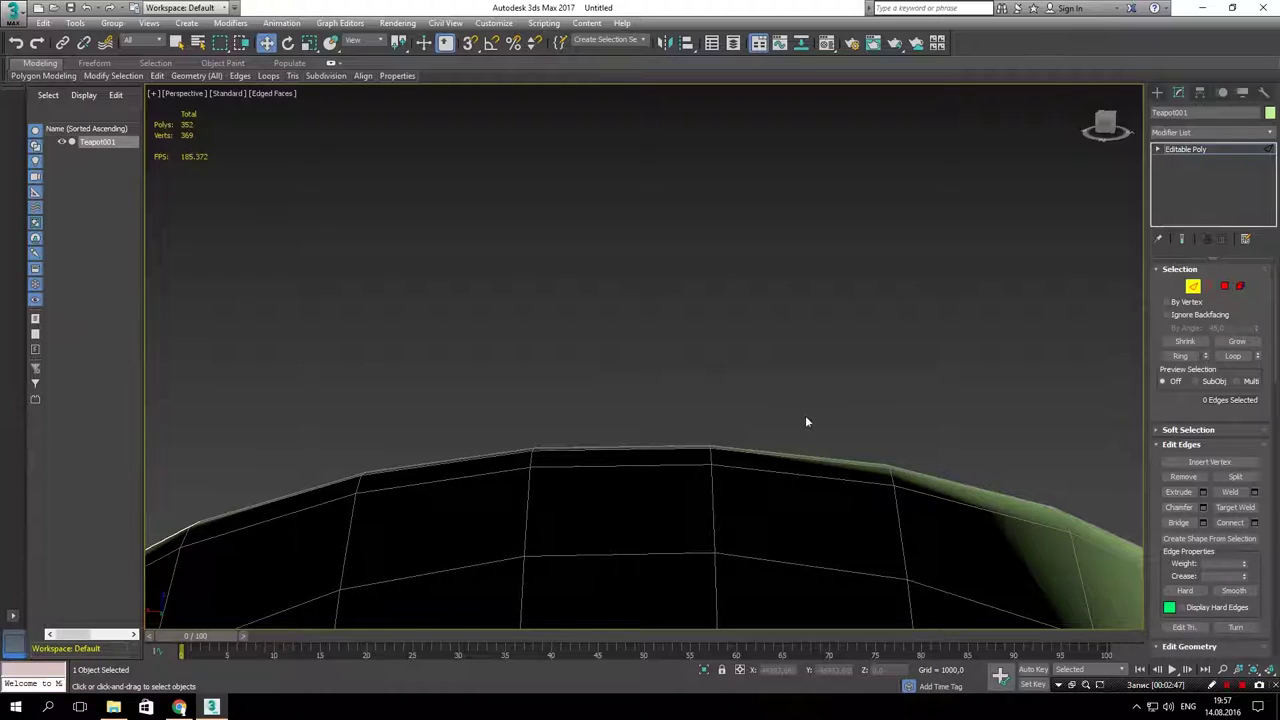
{"action": "middle_click_drag", "start_coordinate": [806, 421], "coordinate": [901, 433], "text": "alt"}
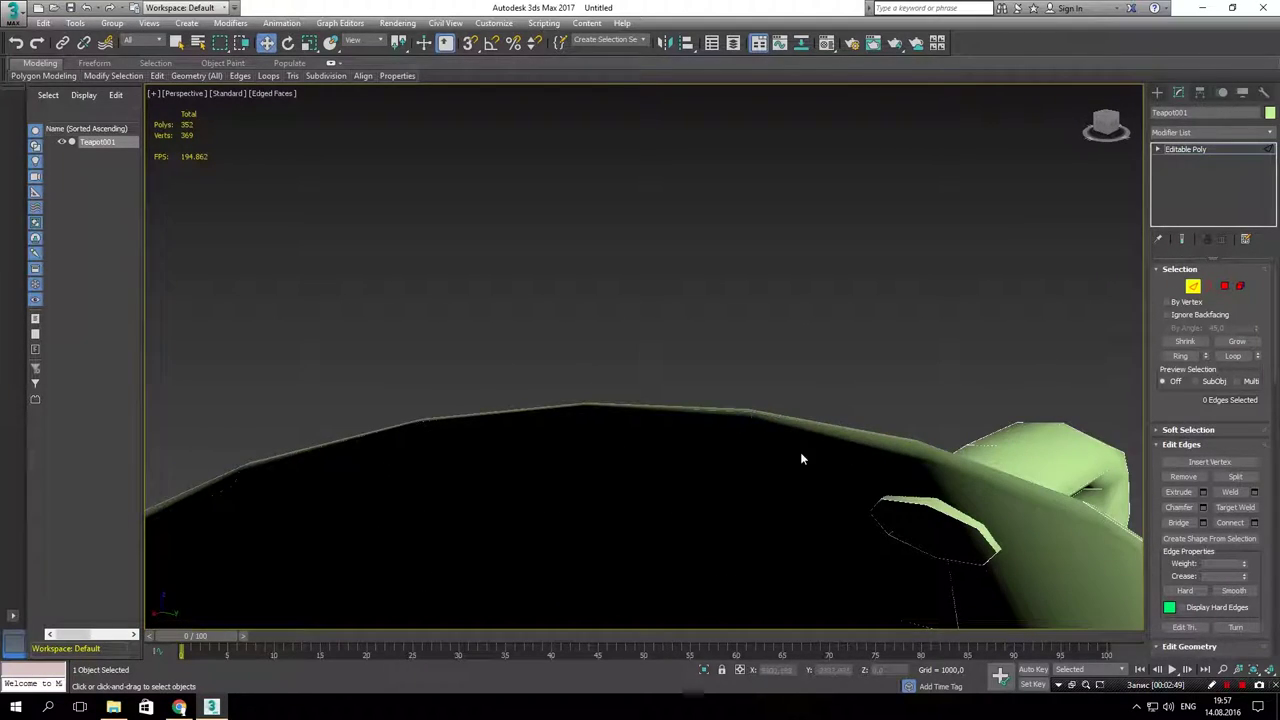
{"action": "scroll", "coordinate": [801, 455], "scroll_direction": "up", "scroll_amount": 2}
{"action": "scroll", "coordinate": [799, 450], "scroll_direction": "up", "scroll_amount": 2}
{"action": "scroll", "coordinate": [801, 455], "scroll_direction": "up", "scroll_amount": 2}
{"action": "scroll", "coordinate": [795, 490], "scroll_direction": "up", "scroll_amount": 3}
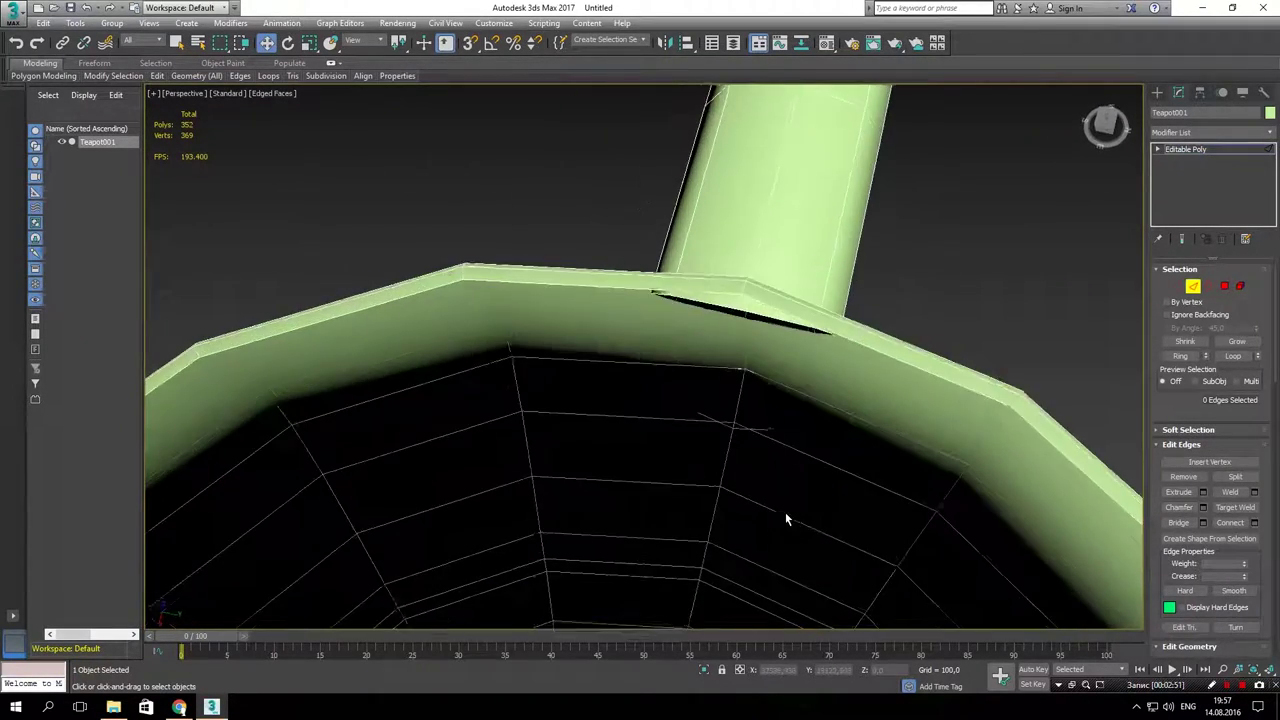
{"action": "mouse_move", "coordinate": [785, 519]}
{"action": "middle_mouse_down", "text": "alt"}
{"action": "mouse_move", "coordinate": [729, 543]}
{"action": "mouse_move", "coordinate": [726, 409]}
{"action": "middle_mouse_up", "text": "alt"}
{"action": "scroll", "coordinate": [750, 380], "scroll_direction": "down", "scroll_amount": 3}
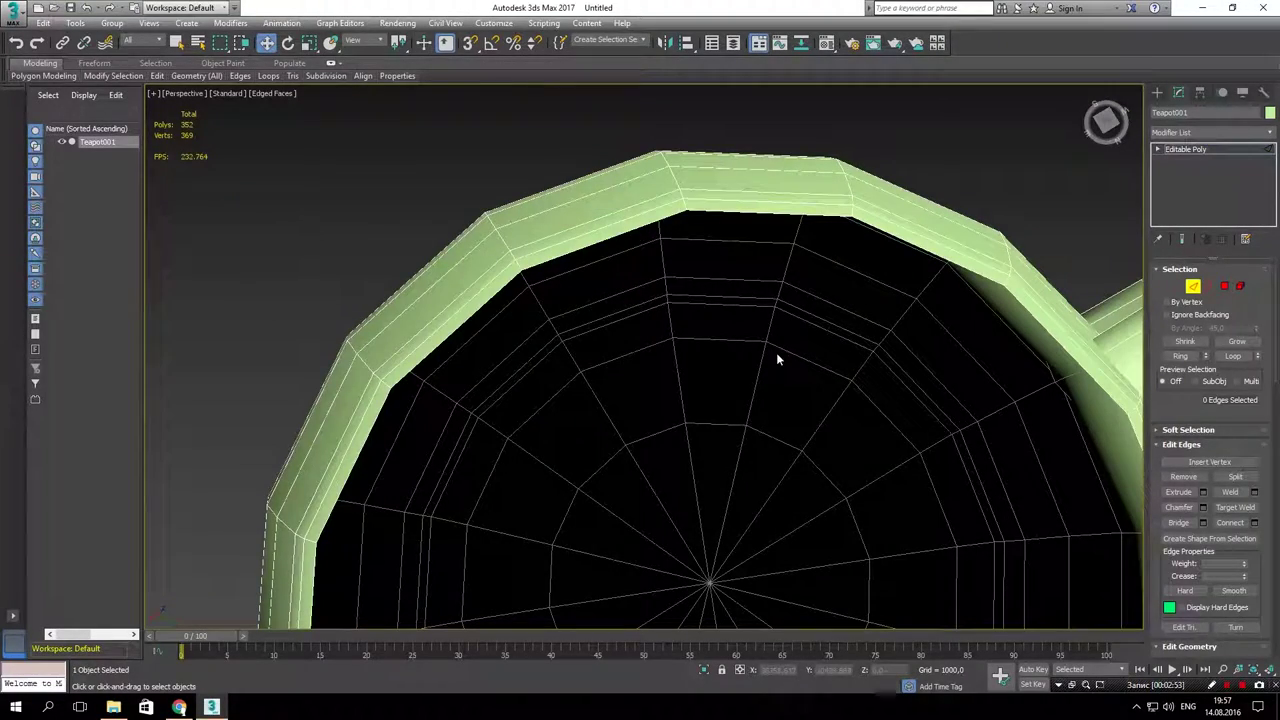
{"action": "scroll", "coordinate": [778, 330], "scroll_direction": "down", "scroll_amount": 2}
{"action": "scroll", "coordinate": [760, 294], "scroll_direction": "down", "scroll_amount": 1}
{"action": "scroll", "coordinate": [760, 294], "scroll_direction": "down", "scroll_amount": 3}
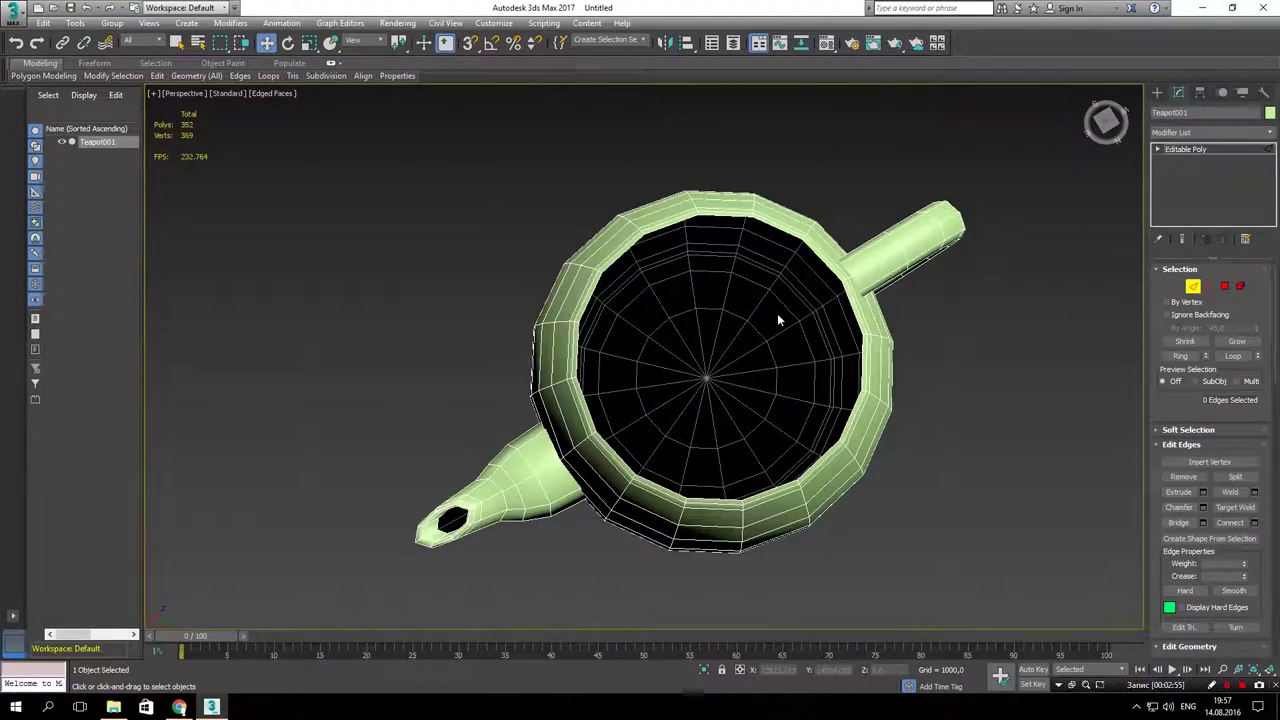
{"action": "mouse_move", "coordinate": [776, 366]}
{"action": "middle_mouse_down", "text": "alt"}
{"action": "mouse_move", "coordinate": [694, 283]}
{"action": "mouse_move", "coordinate": [677, 284]}
{"action": "mouse_move", "coordinate": [584, 393]}
{"action": "mouse_move", "coordinate": [500, 365]}
{"action": "middle_mouse_up", "text": "alt"}
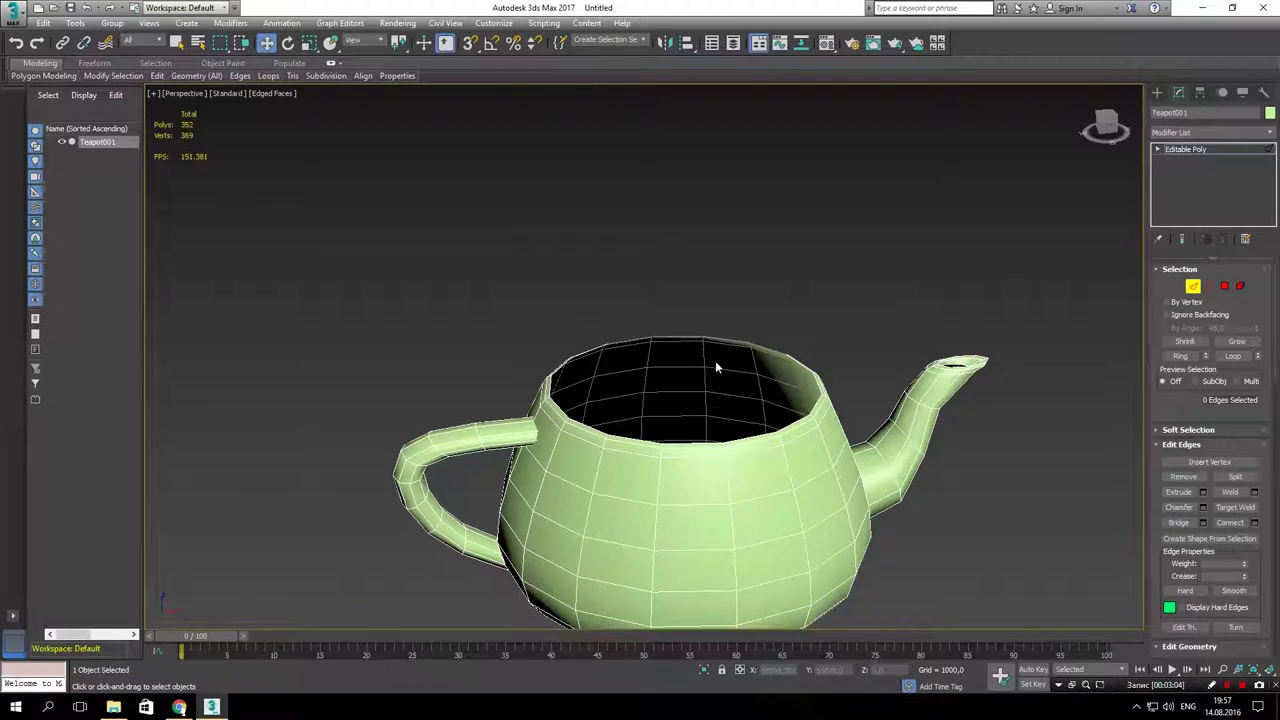
{"action": "mouse_move", "coordinate": [714, 363]}
{"action": "middle_mouse_down", "text": "alt"}
{"action": "mouse_move", "coordinate": [713, 410]}
{"action": "mouse_move", "coordinate": [748, 383]}
{"action": "middle_mouse_up", "text": "alt"}
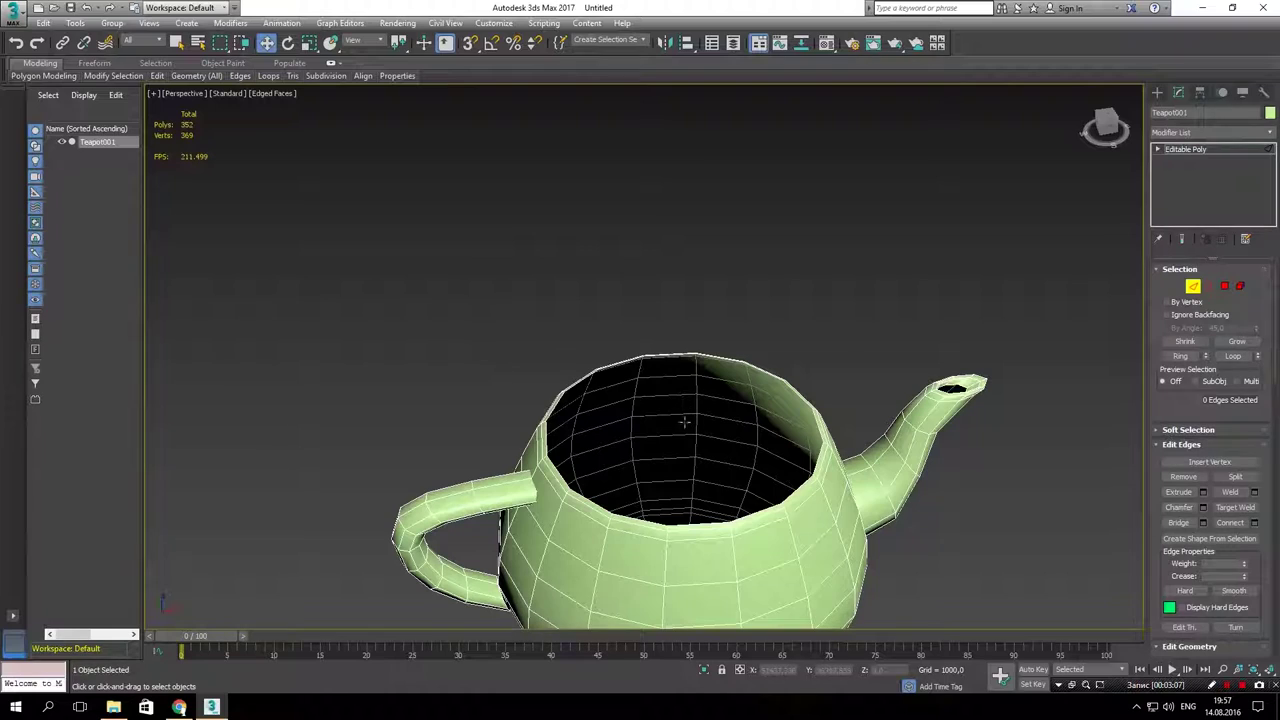
Step: Add a Shell modifier to Teapot001 and lower its Segments from 5 to 2
{"action": "left_click", "coordinate": [1194, 130]}
{"action": "scroll", "coordinate": [1216, 252], "scroll_direction": "down", "scroll_amount": 10}
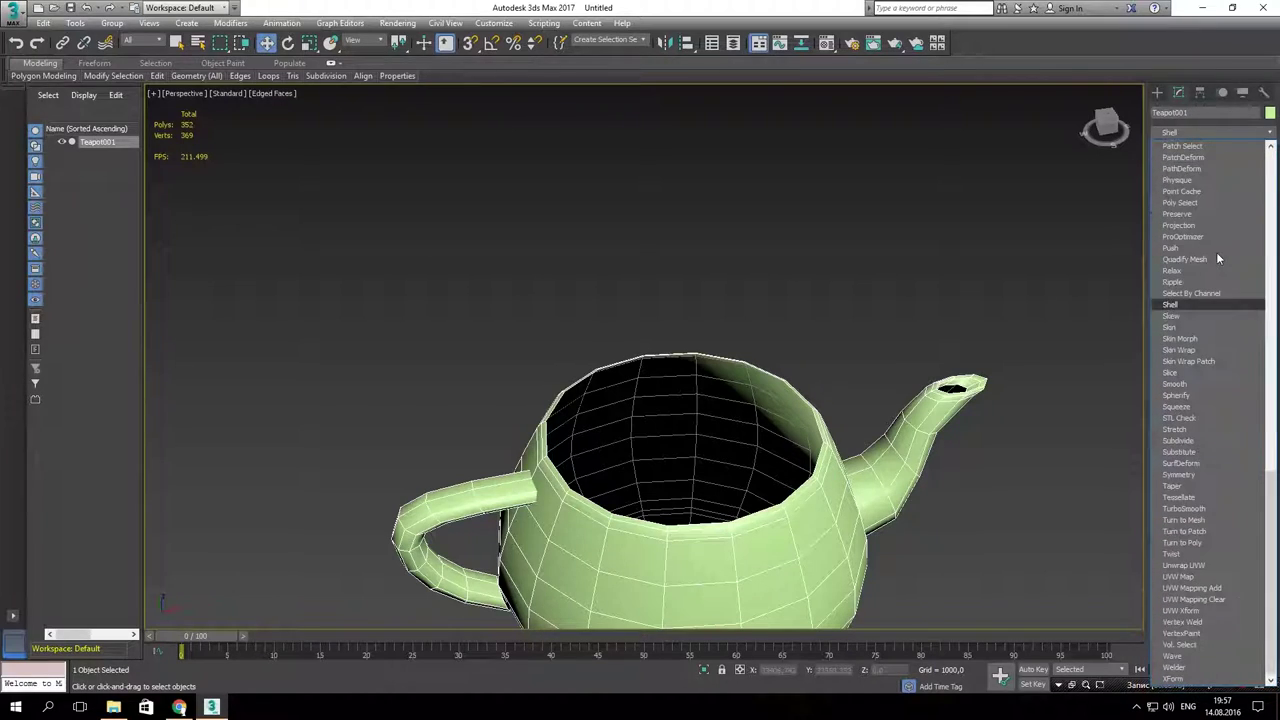
{"action": "left_click", "coordinate": [1216, 252]}
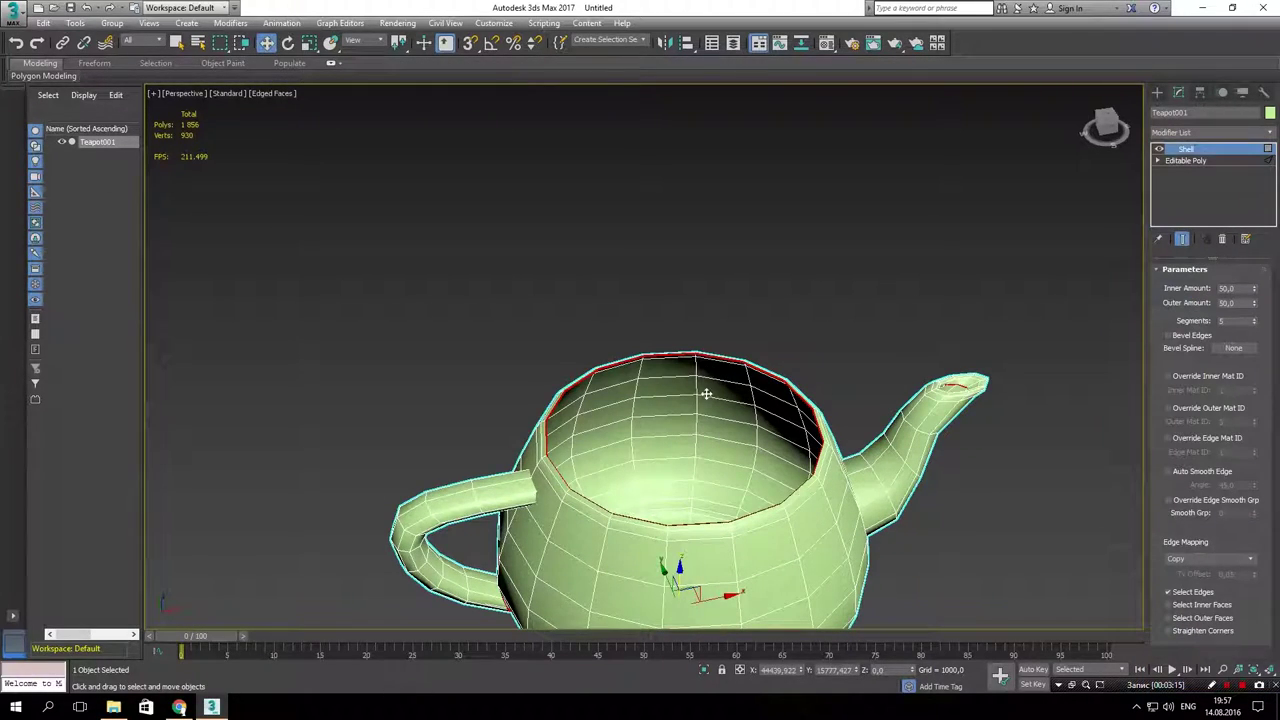
{"action": "scroll", "coordinate": [810, 390], "scroll_direction": "up", "scroll_amount": 2}
{"action": "scroll", "coordinate": [810, 390], "scroll_direction": "up", "scroll_amount": 2}
{"action": "scroll", "coordinate": [810, 390], "scroll_direction": "up", "scroll_amount": 2}
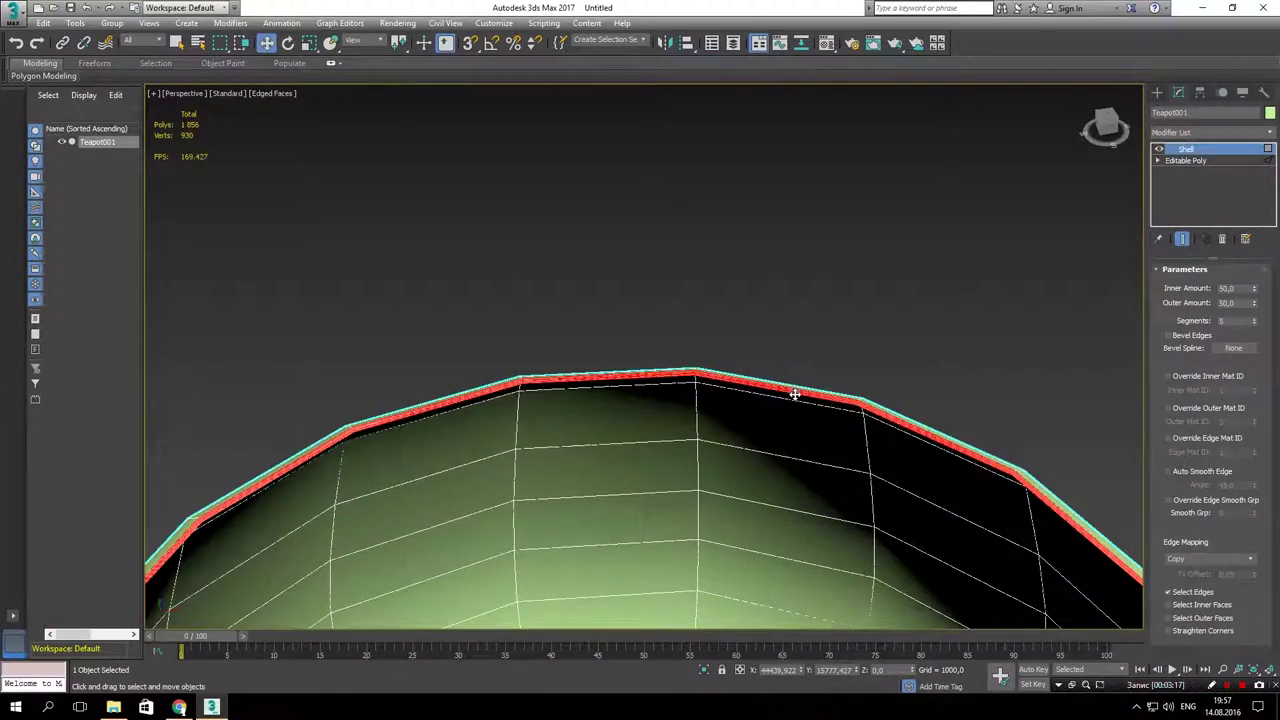
{"action": "scroll", "coordinate": [810, 390], "scroll_direction": "up", "scroll_amount": 2}
{"action": "scroll", "coordinate": [810, 390], "scroll_direction": "up", "scroll_amount": 3}
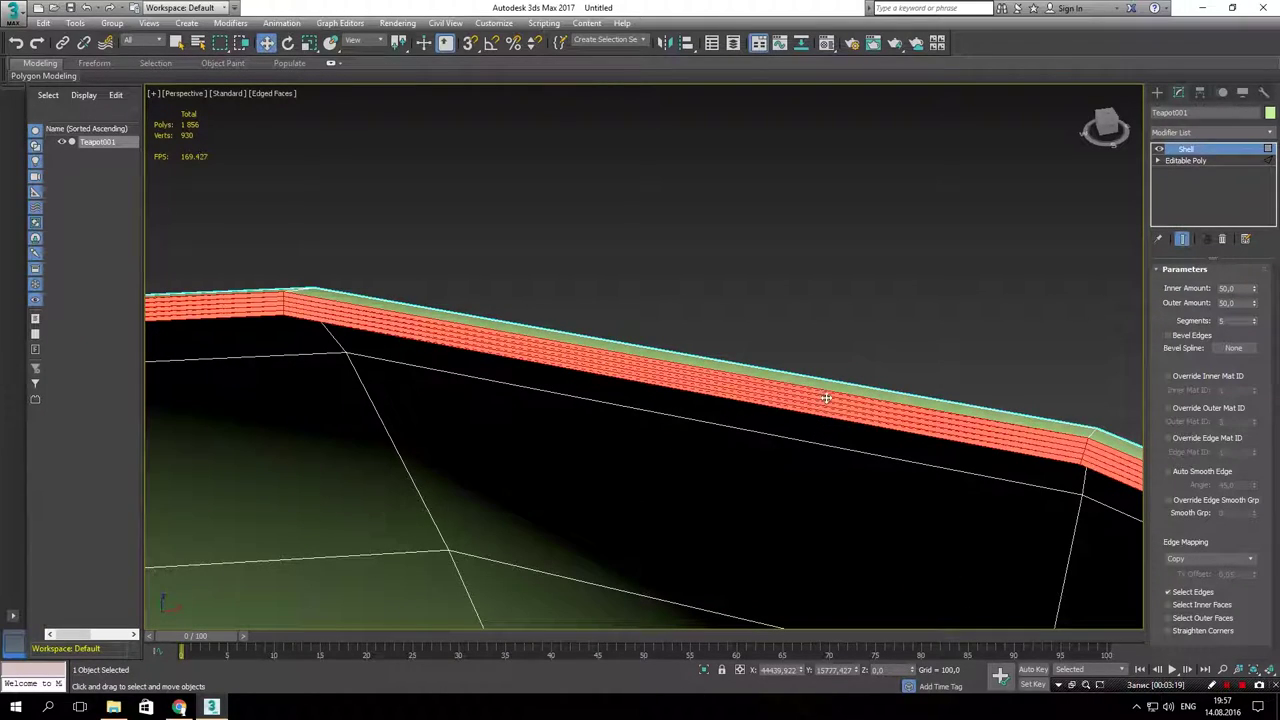
{"action": "left_click", "coordinate": [1255, 326]}
{"action": "left_click", "coordinate": [1255, 326]}
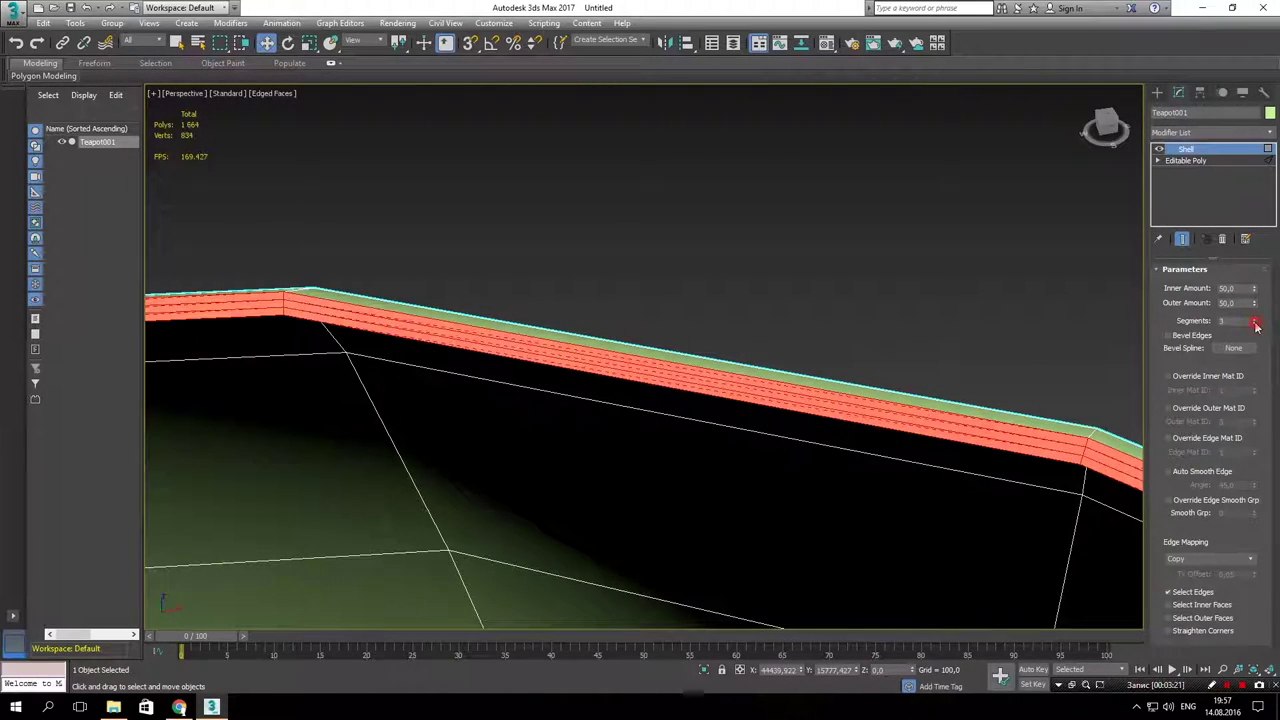
{"action": "left_click", "coordinate": [1255, 326]}
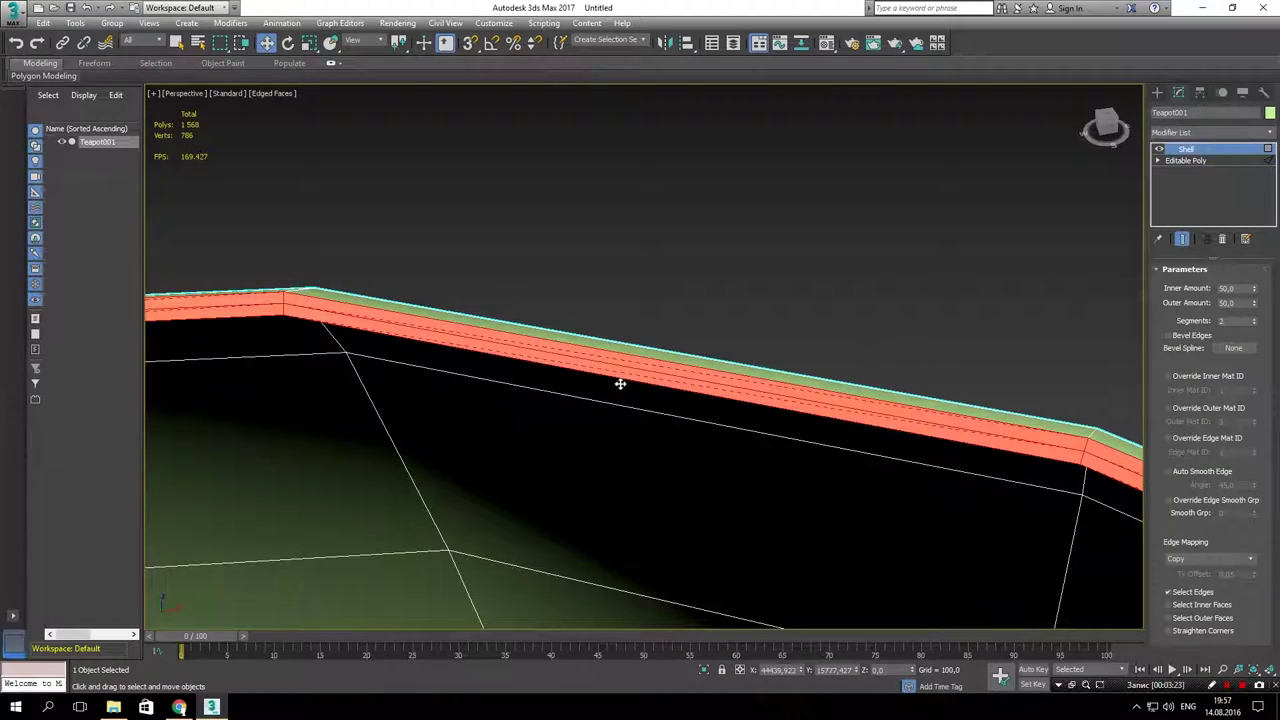
{"action": "mouse_move", "coordinate": [620, 384]}
{"action": "middle_mouse_down"}
{"action": "mouse_move", "coordinate": [708, 315]}
{"action": "mouse_move", "coordinate": [539, 328]}
{"action": "middle_mouse_up"}
{"action": "middle_click_drag", "start_coordinate": [551, 314], "coordinate": [551, 306], "text": "alt"}
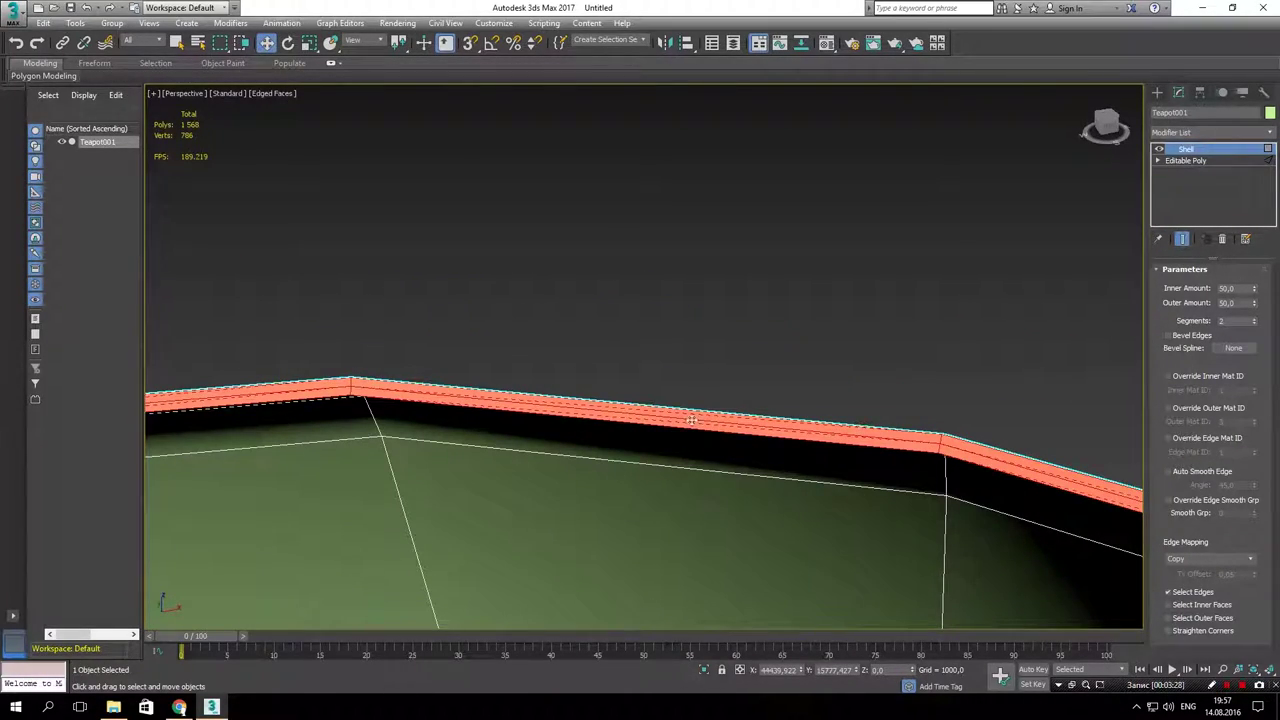
Step: Try thickening the teapot shell outward, then reset Outer Amount to 0,0
{"action": "right_click", "coordinate": [1254, 305]}
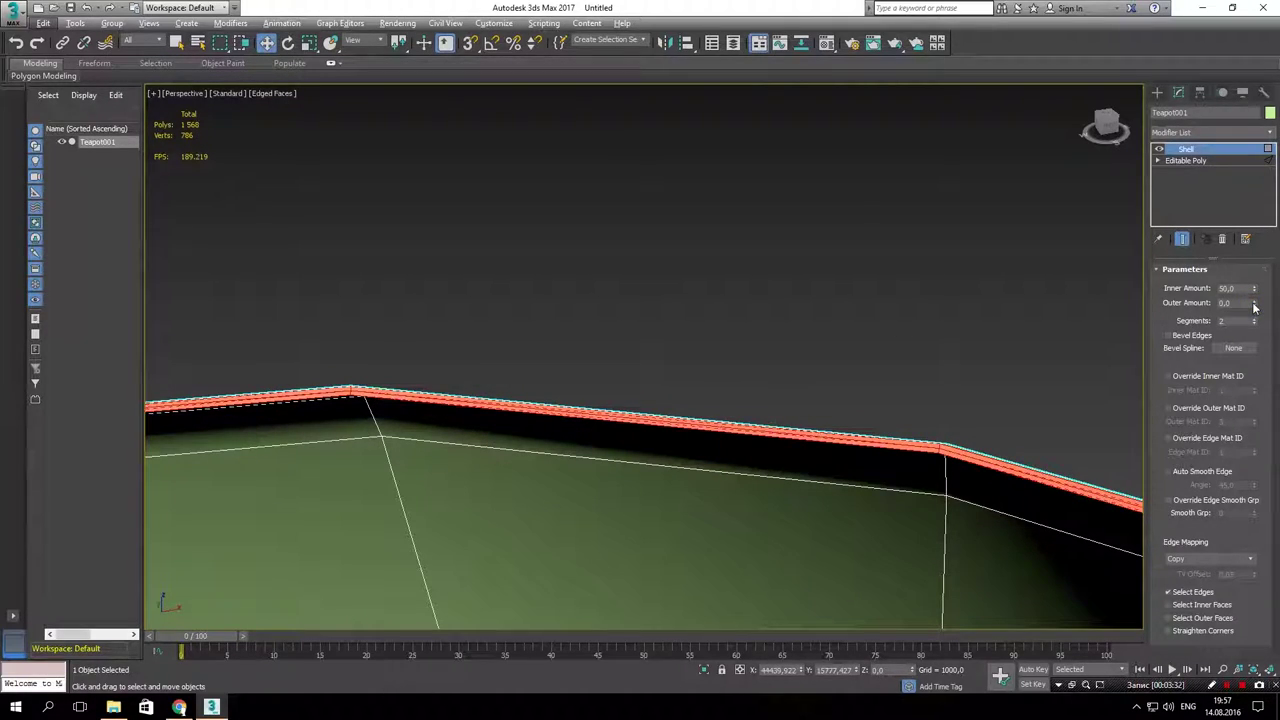
{"action": "left_click", "coordinate": [1255, 305]}
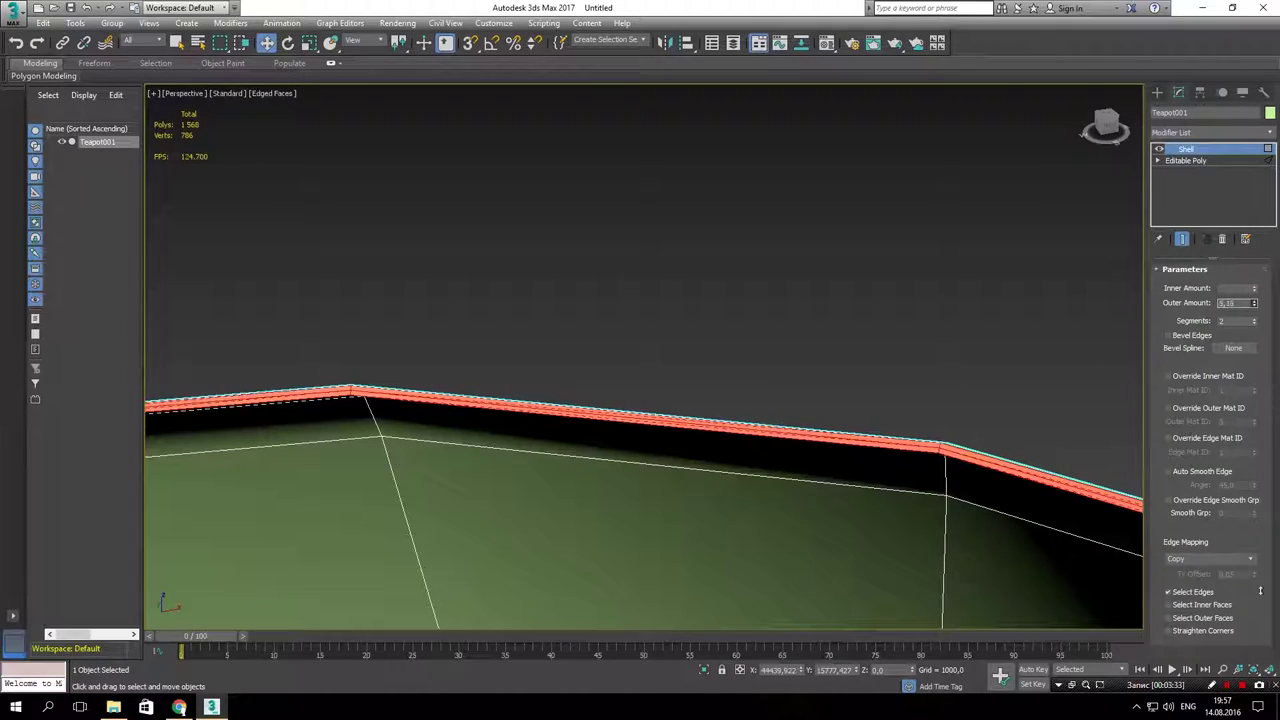
{"action": "left_click_drag", "start_coordinate": [1255, 302], "coordinate": [1255, 270]}
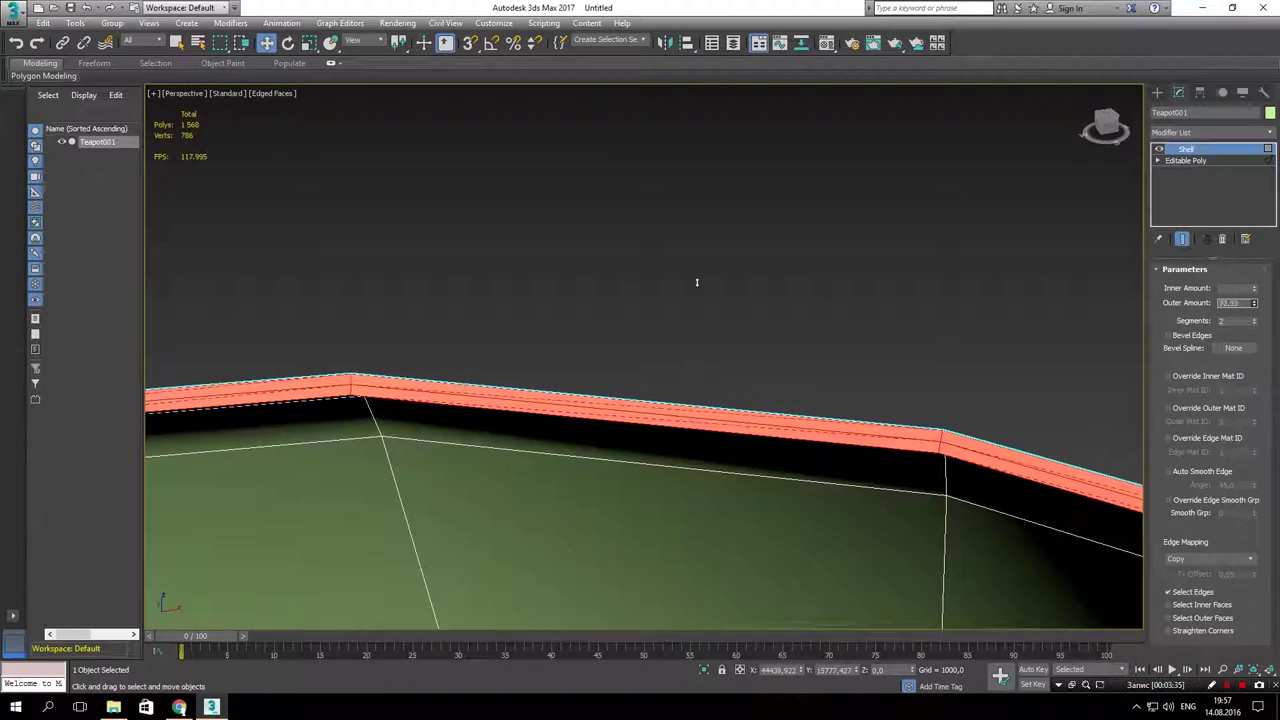
{"action": "left_click_drag", "start_coordinate": [1255, 302], "coordinate": [1255, 330]}
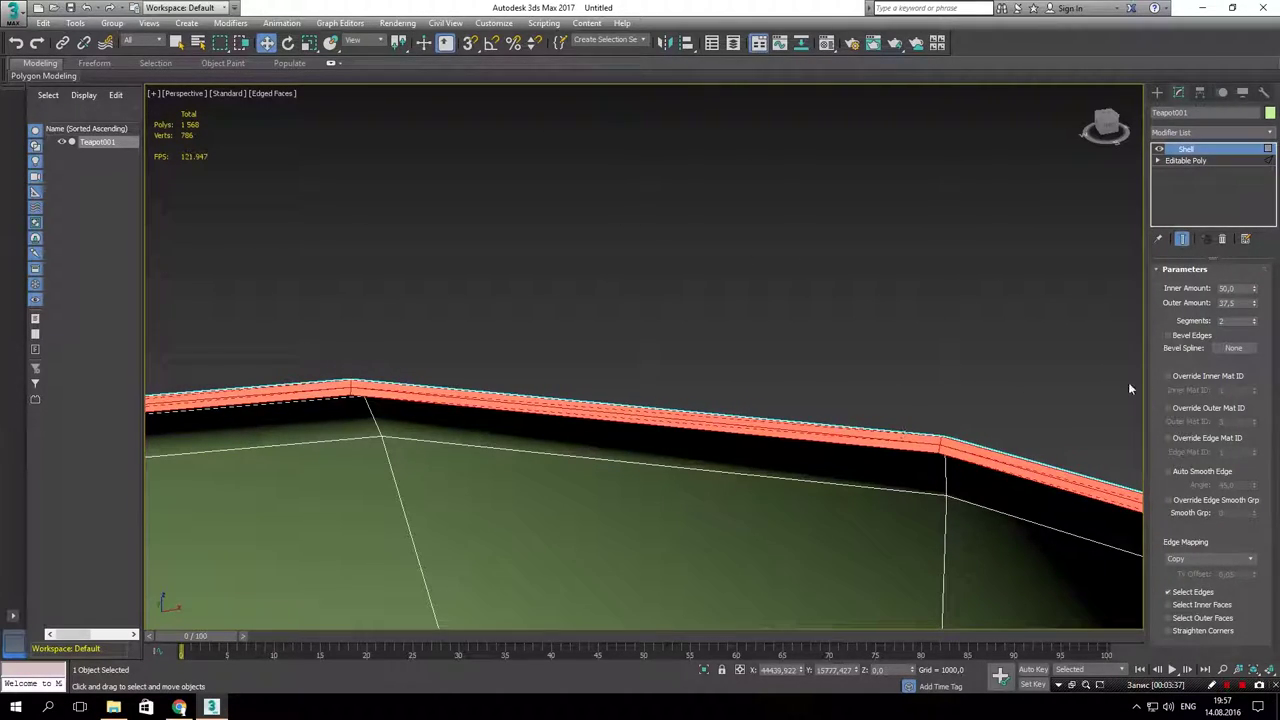
{"action": "right_click", "coordinate": [1254, 303]}
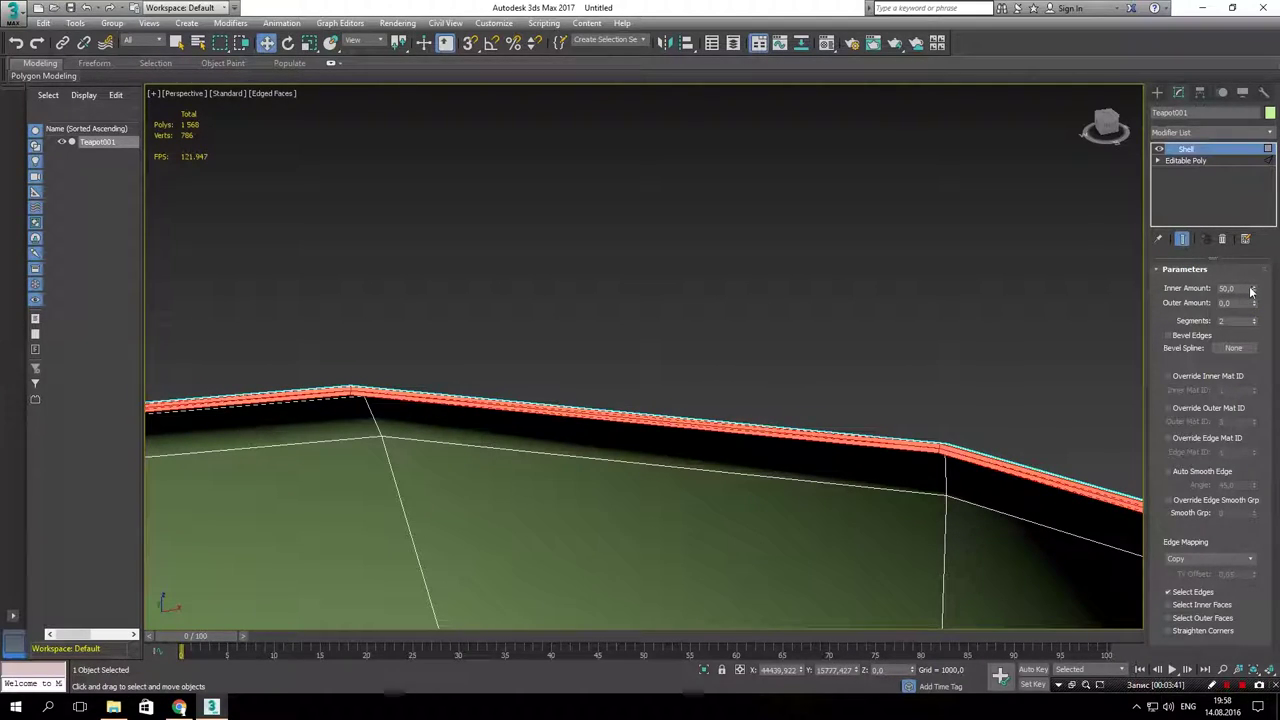
{"action": "left_click", "coordinate": [1258, 7]}
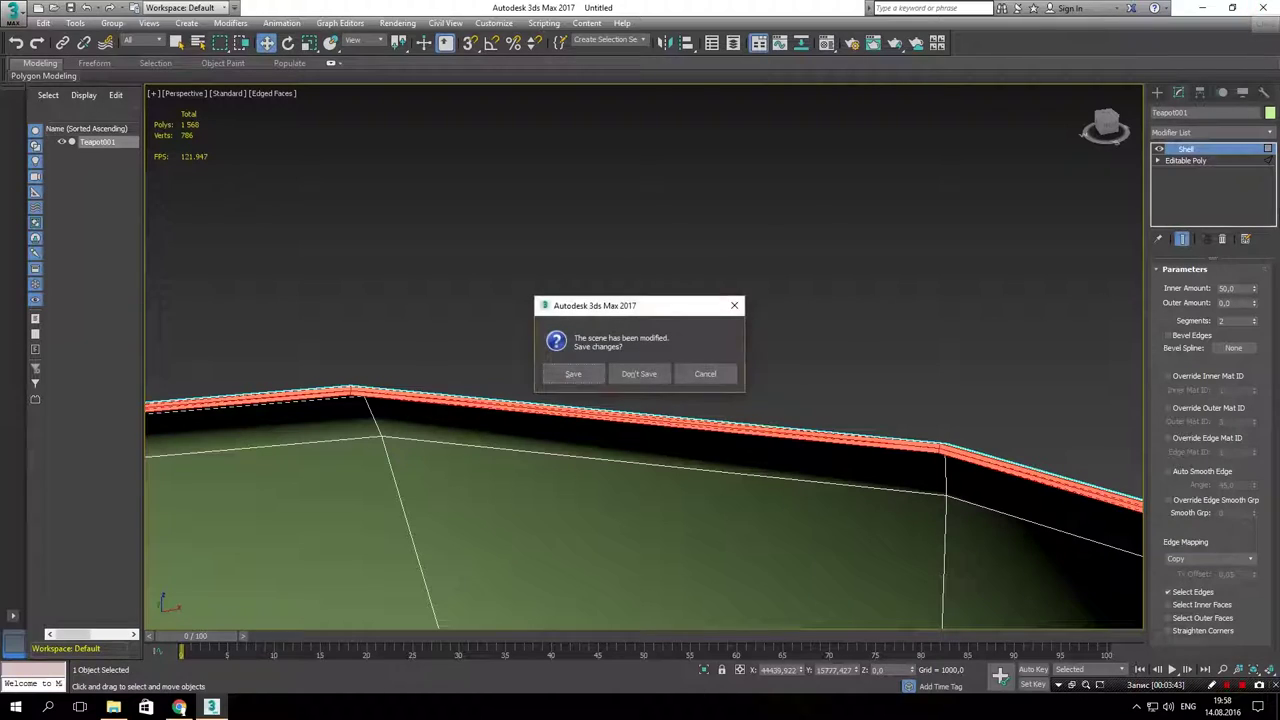
{"action": "left_click", "coordinate": [729, 376]}
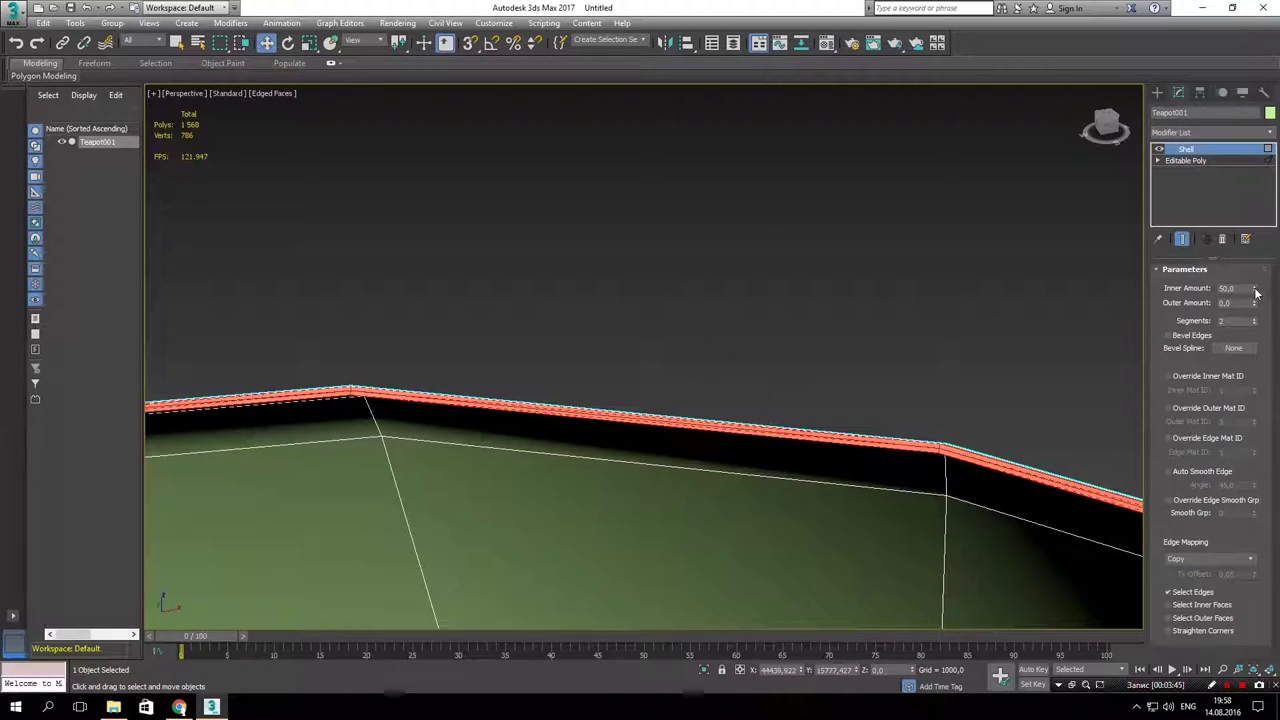
Step: Increase the Shell Inner Amount to 117,31
{"action": "left_click_drag", "start_coordinate": [1256, 290], "coordinate": [164, 556]}
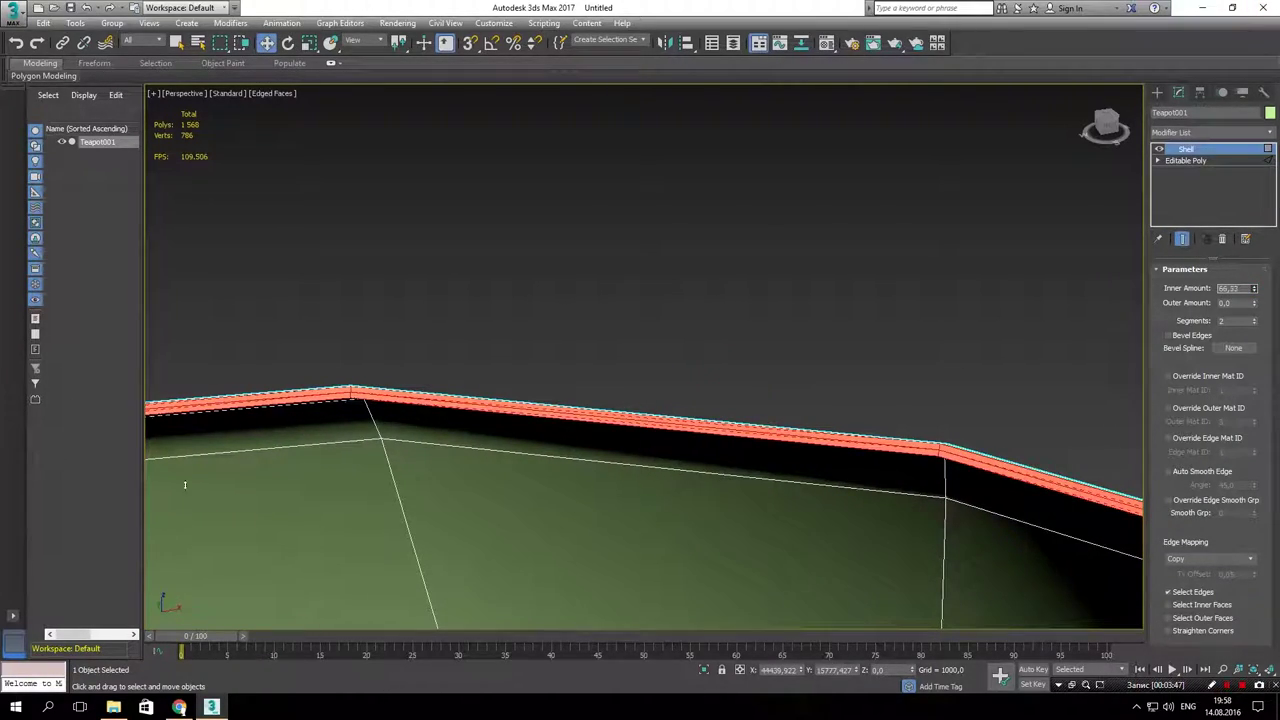
{"action": "left_click_drag", "start_coordinate": [184, 485], "coordinate": [520, 300]}
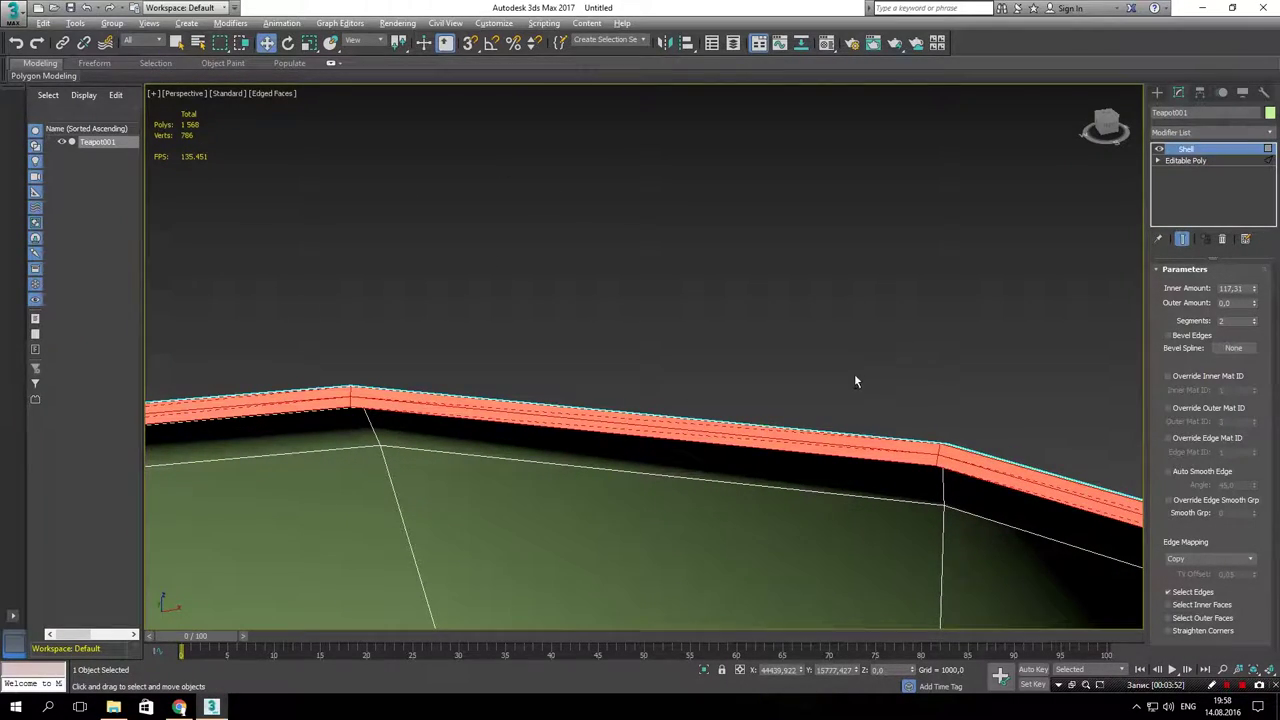
{"action": "scroll", "coordinate": [855, 381], "scroll_direction": "up", "scroll_amount": 3}
{"action": "scroll", "coordinate": [797, 425], "scroll_direction": "down", "scroll_amount": 5}
{"action": "mouse_move", "coordinate": [791, 425]}
{"action": "middle_mouse_down", "text": "alt"}
{"action": "mouse_move", "coordinate": [825, 328]}
{"action": "mouse_move", "coordinate": [615, 350]}
{"action": "mouse_move", "coordinate": [779, 428]}
{"action": "mouse_move", "coordinate": [754, 428]}
{"action": "middle_mouse_up", "text": "alt"}
Step: Keep raising the teapot Shell's Inner Amount past 300, to about 358,95
{"action": "left_click_drag", "start_coordinate": [1252, 290], "coordinate": [142, 409]}
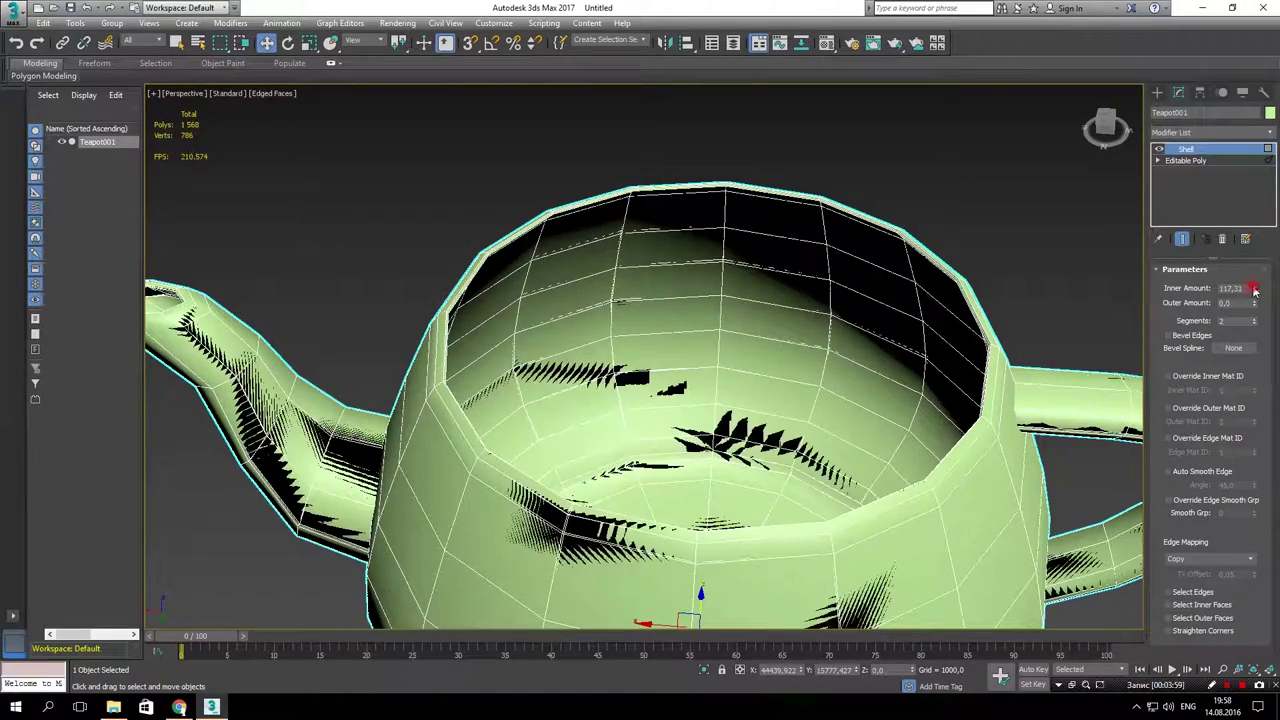
{"action": "scroll", "coordinate": [437, 408], "scroll_direction": "down", "scroll_amount": 5}
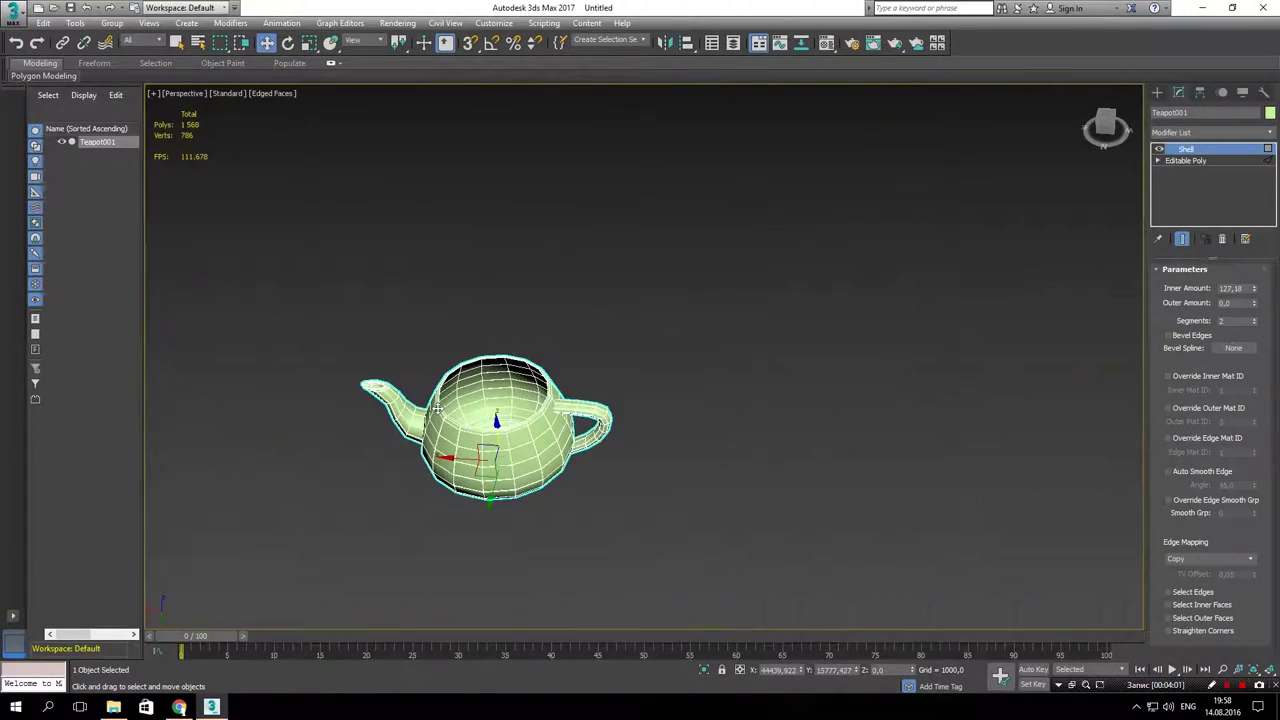
{"action": "middle_click_drag", "start_coordinate": [552, 416], "coordinate": [770, 457]}
{"action": "scroll", "coordinate": [770, 457], "scroll_direction": "up", "scroll_amount": 2}
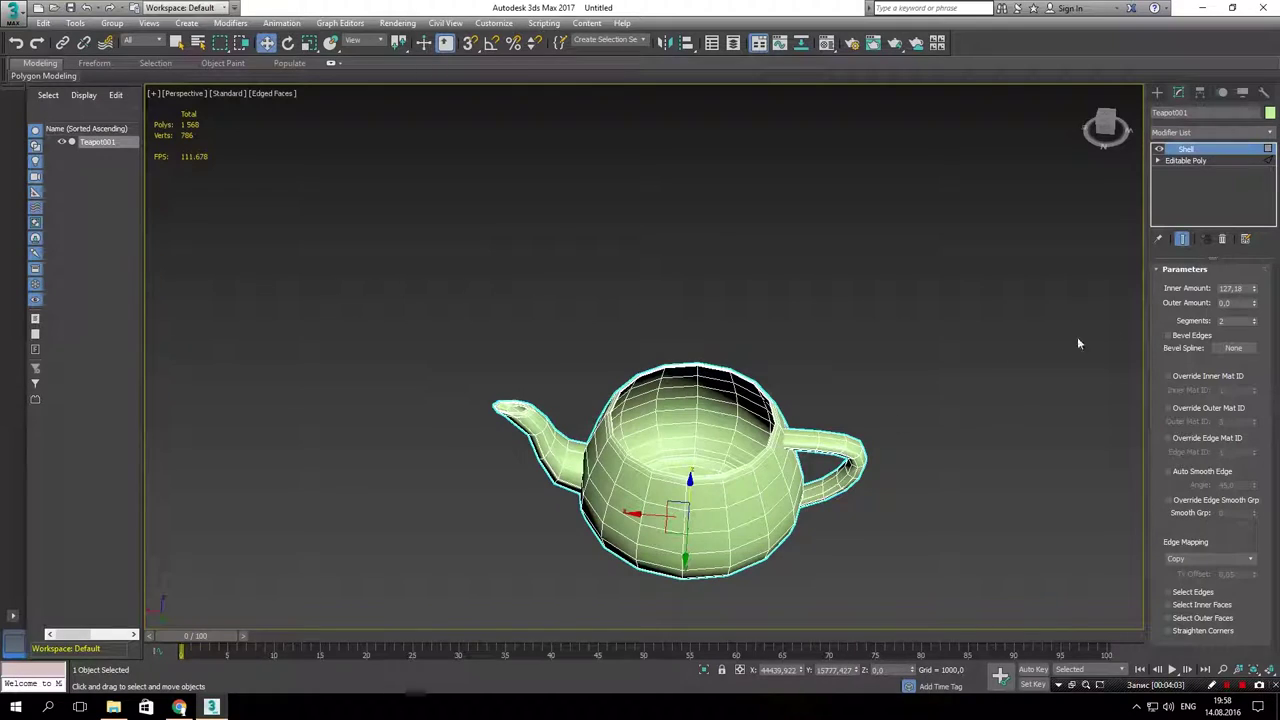
{"action": "left_click", "coordinate": [1254, 285]}
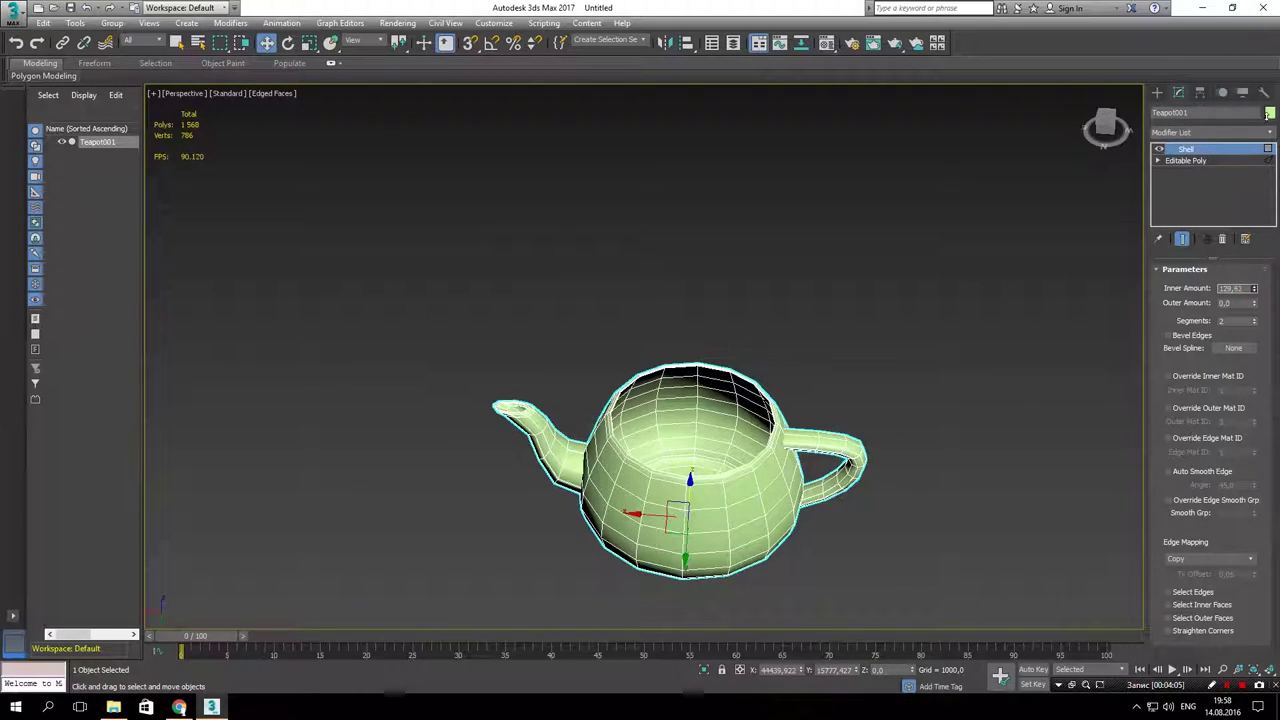
{"action": "left_click_drag", "start_coordinate": [300, 568], "coordinate": [308, 582]}
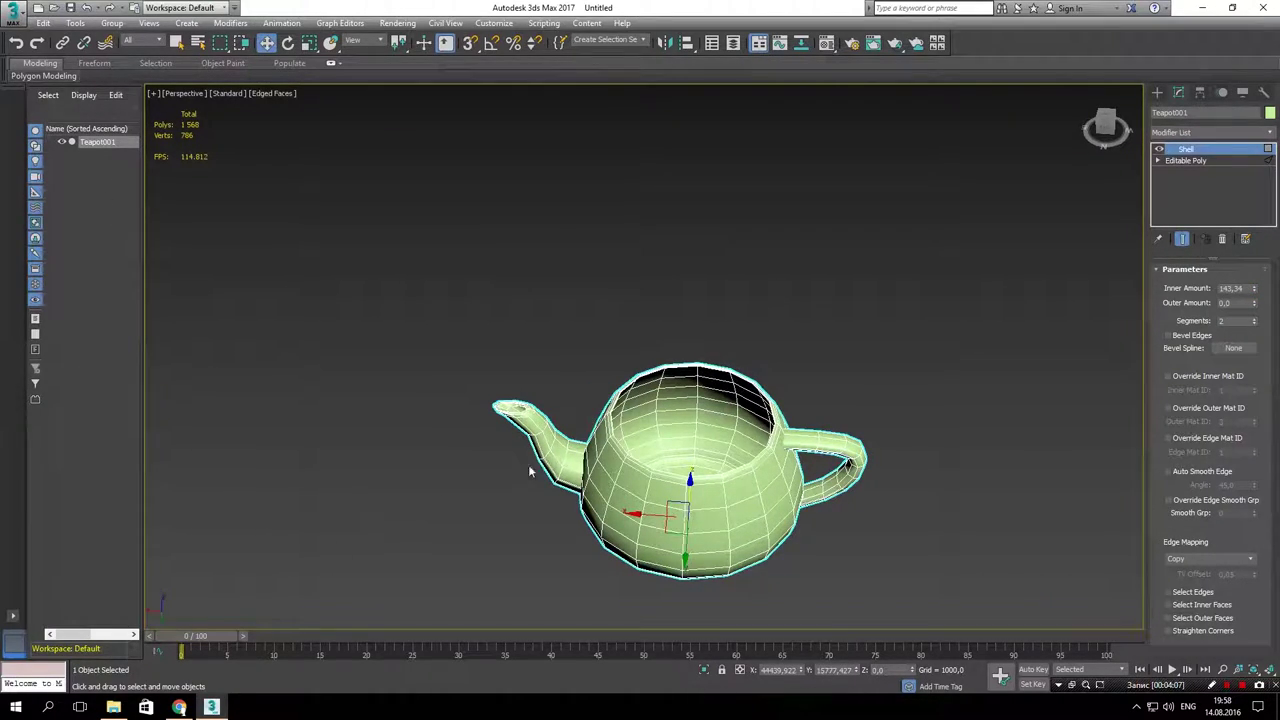
{"action": "scroll", "coordinate": [530, 472], "scroll_direction": "up", "scroll_amount": 5}
{"action": "middle_click_drag", "start_coordinate": [640, 420], "coordinate": [778, 520], "text": "alt"}
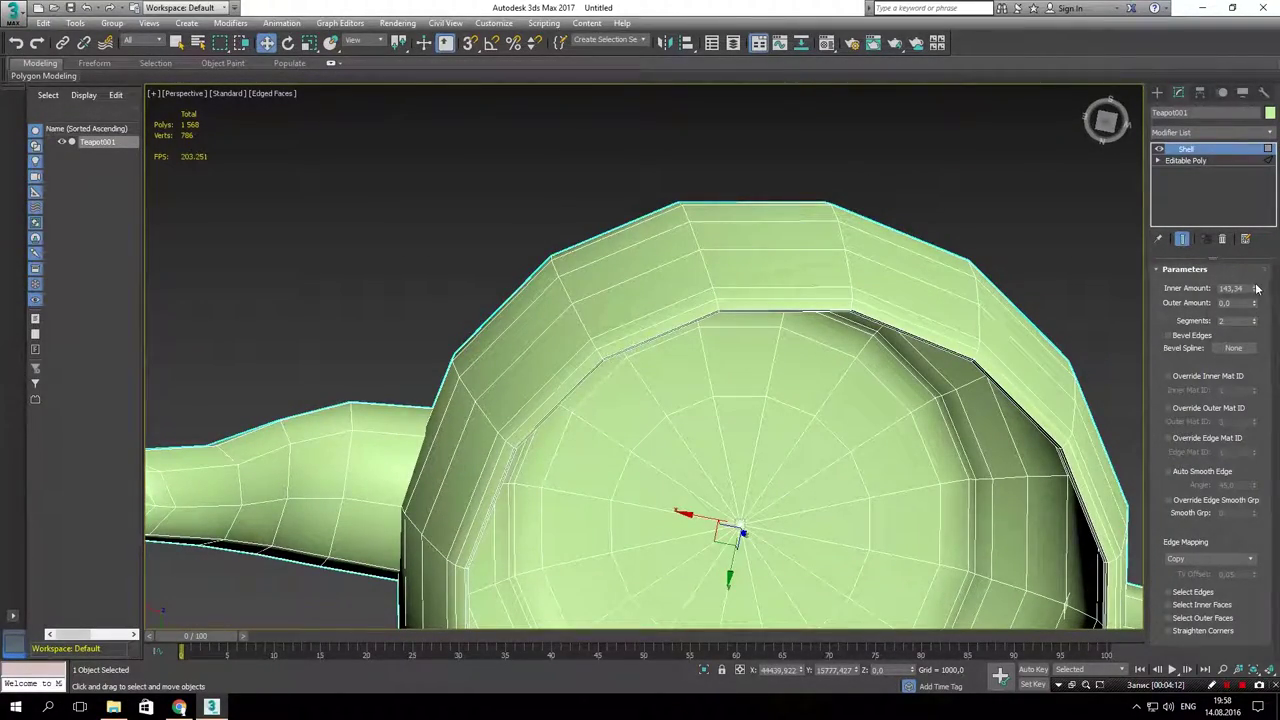
{"action": "mouse_move", "coordinate": [16, 131]}
{"action": "left_mouse_down"}
{"action": "mouse_move", "coordinate": [1104, 140]}
{"action": "mouse_move", "coordinate": [1164, 79]}
{"action": "left_mouse_up"}
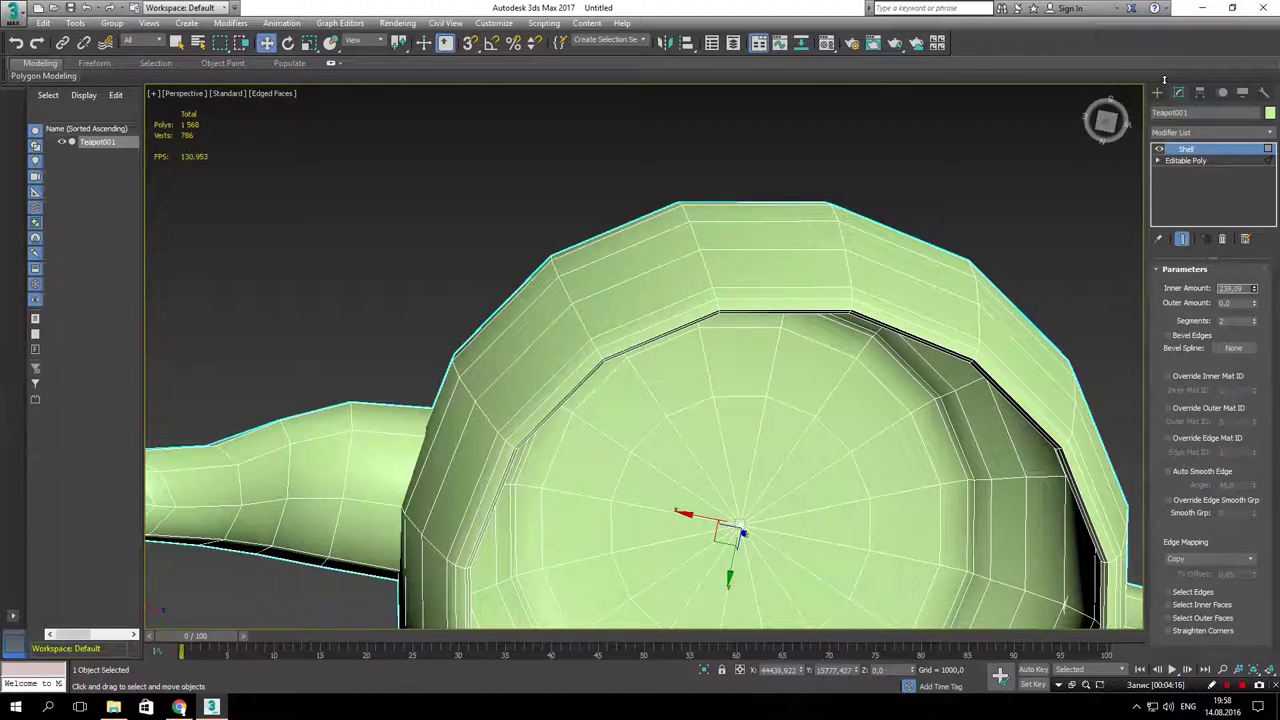
{"action": "mouse_move", "coordinate": [1186, 155]}
{"action": "left_mouse_down"}
{"action": "mouse_move", "coordinate": [134, 253]}
{"action": "mouse_move", "coordinate": [424, 609]}
{"action": "left_mouse_up"}
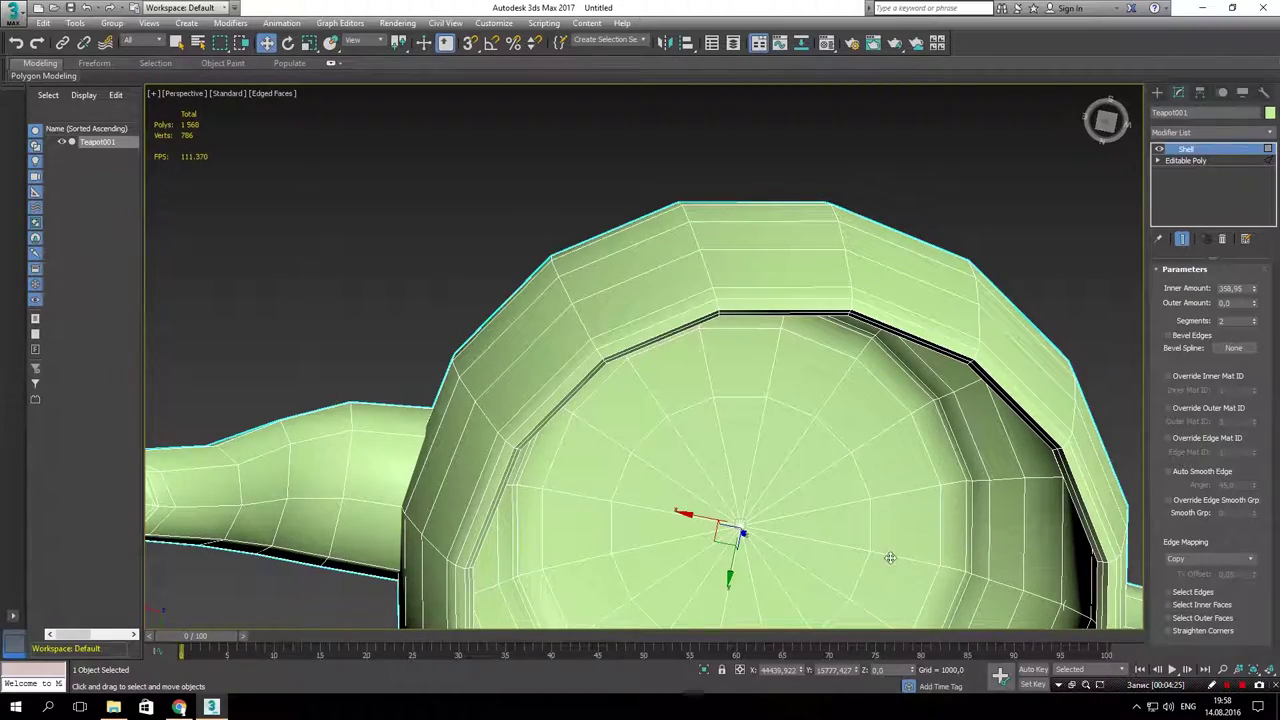
{"action": "mouse_move", "coordinate": [891, 477]}
{"action": "middle_mouse_down", "text": "alt"}
{"action": "mouse_move", "coordinate": [900, 347]}
{"action": "mouse_move", "coordinate": [917, 420]}
{"action": "mouse_move", "coordinate": [901, 407]}
{"action": "middle_mouse_up", "text": "alt"}
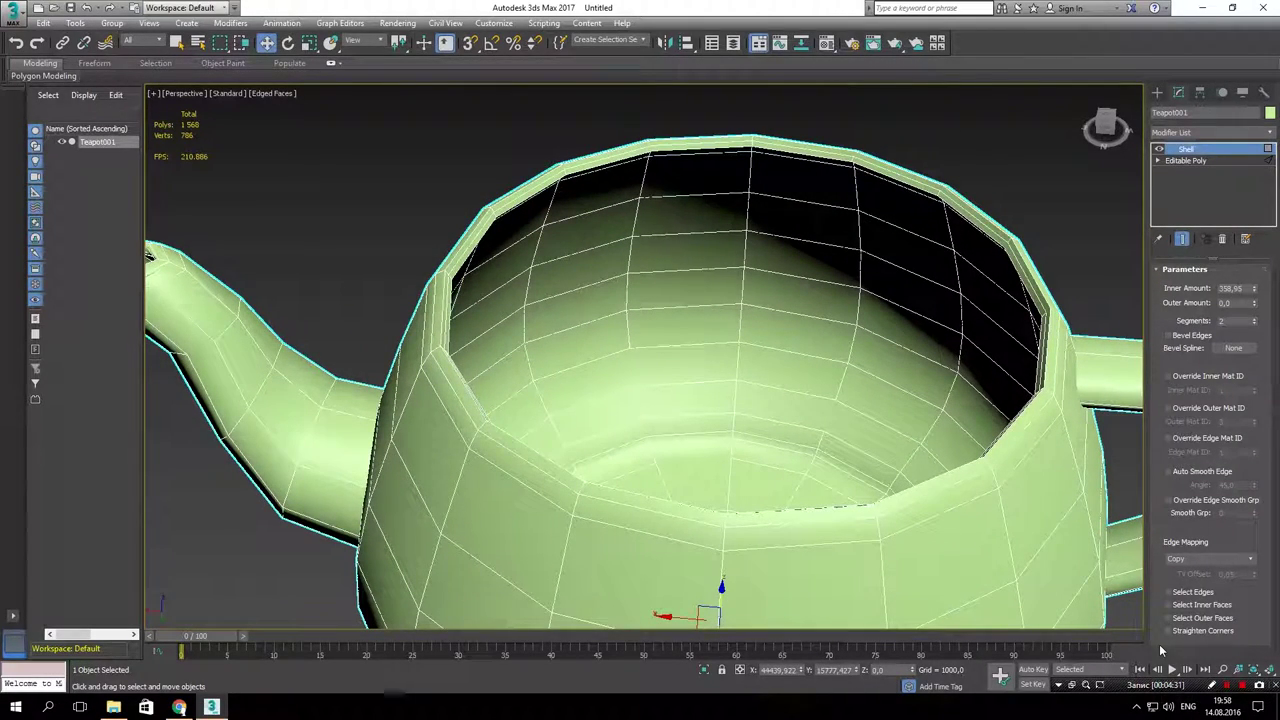
{"action": "left_click", "coordinate": [1168, 592]}
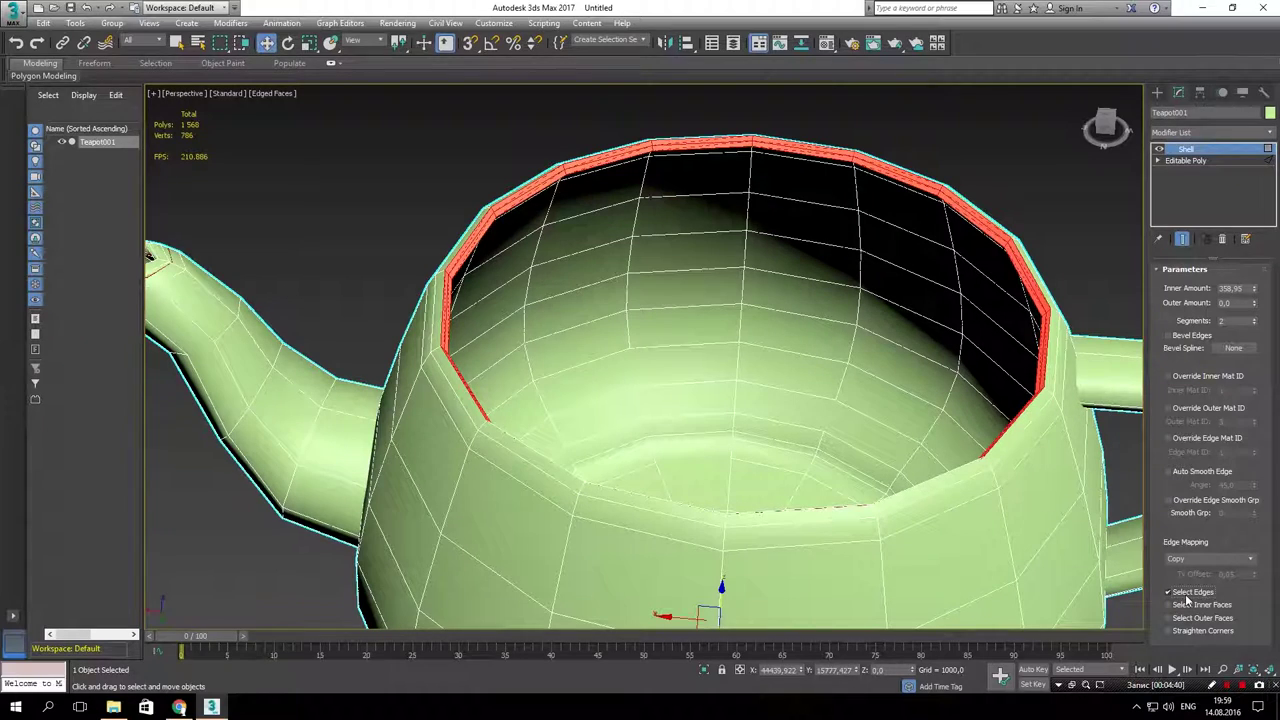
{"action": "left_click", "coordinate": [1190, 604]}
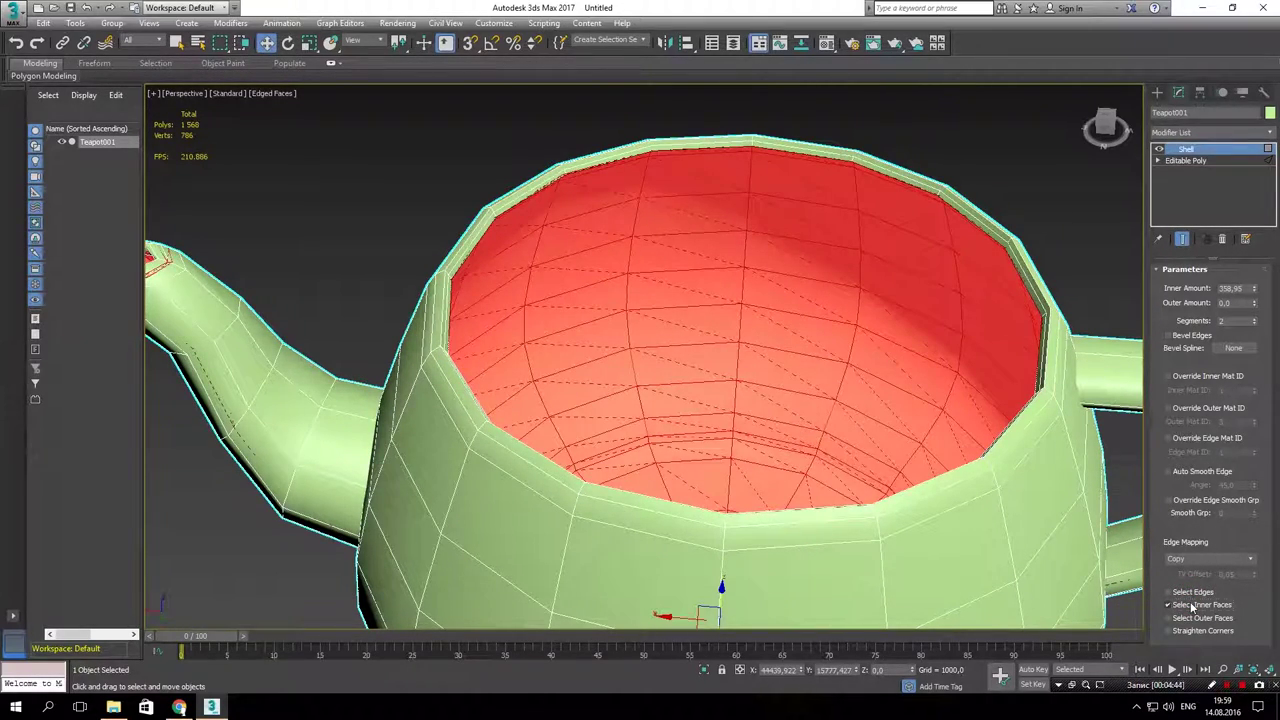
{"action": "left_click", "coordinate": [1192, 606]}
{"action": "left_click", "coordinate": [1192, 619]}
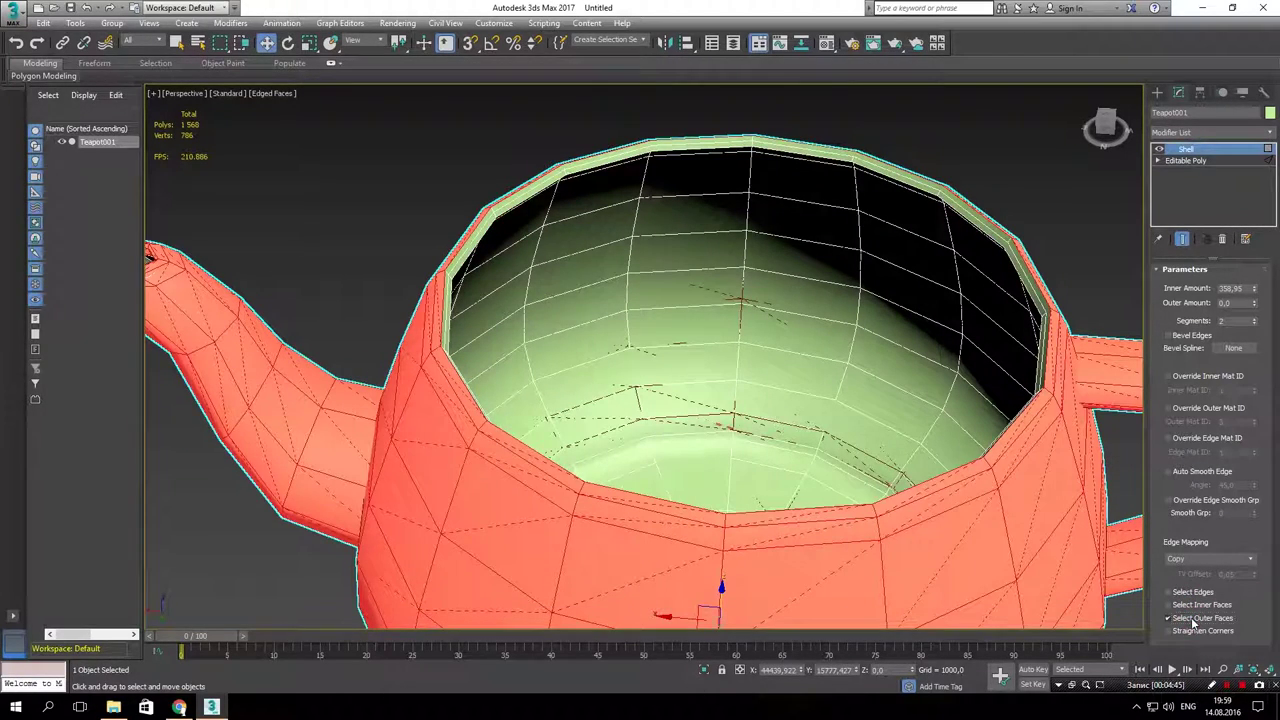
{"action": "left_click", "coordinate": [1192, 620]}
{"action": "left_click", "coordinate": [1196, 633]}
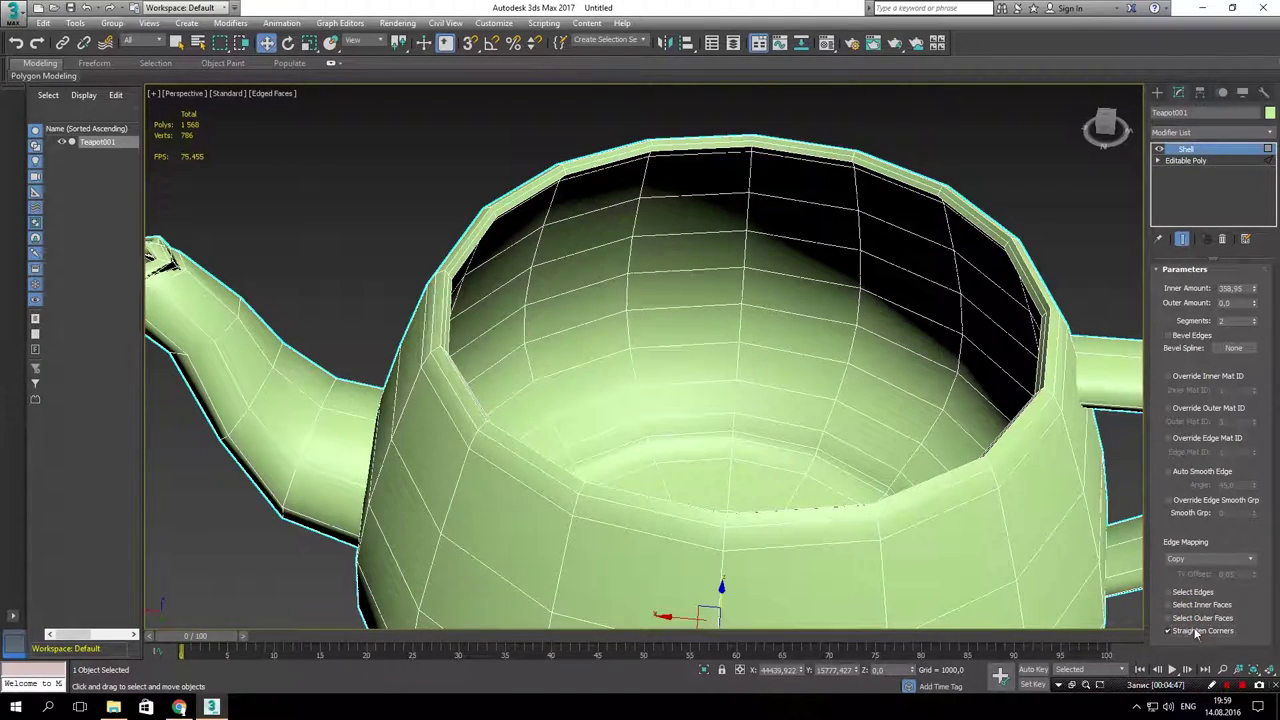
{"action": "middle_click_drag", "start_coordinate": [629, 504], "coordinate": [766, 503], "text": "alt"}
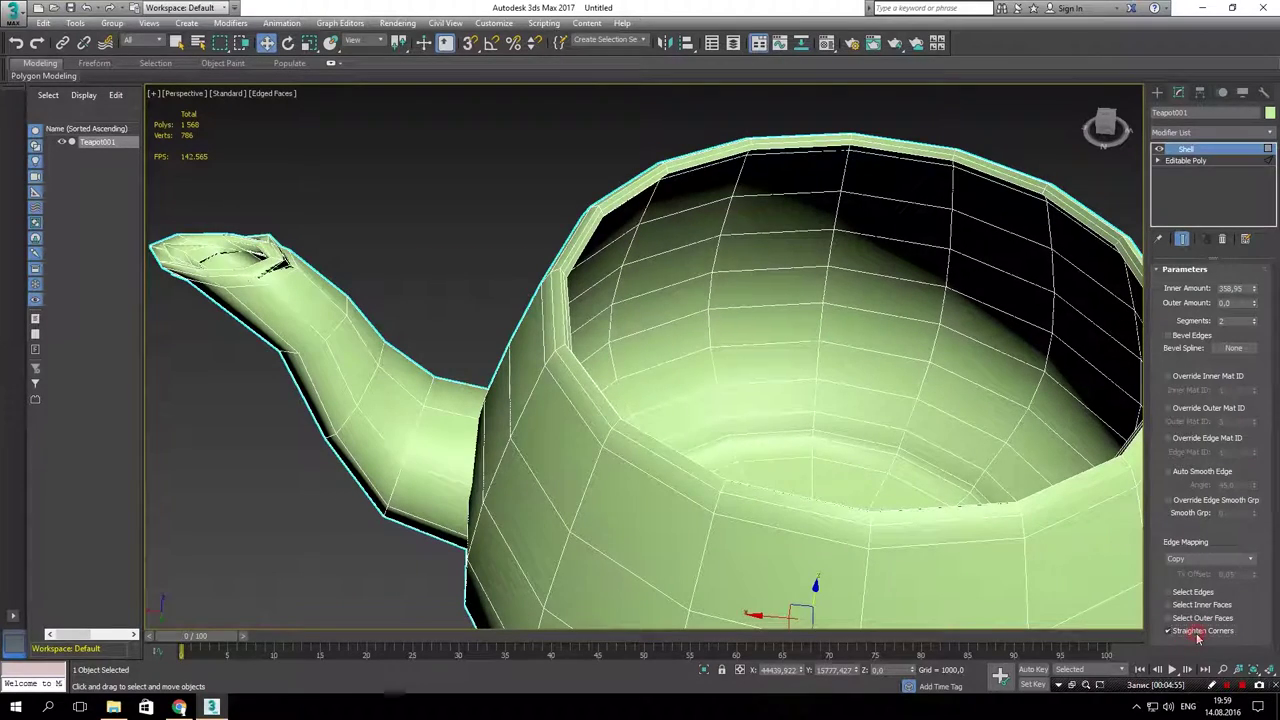
{"action": "left_click", "coordinate": [1196, 633]}
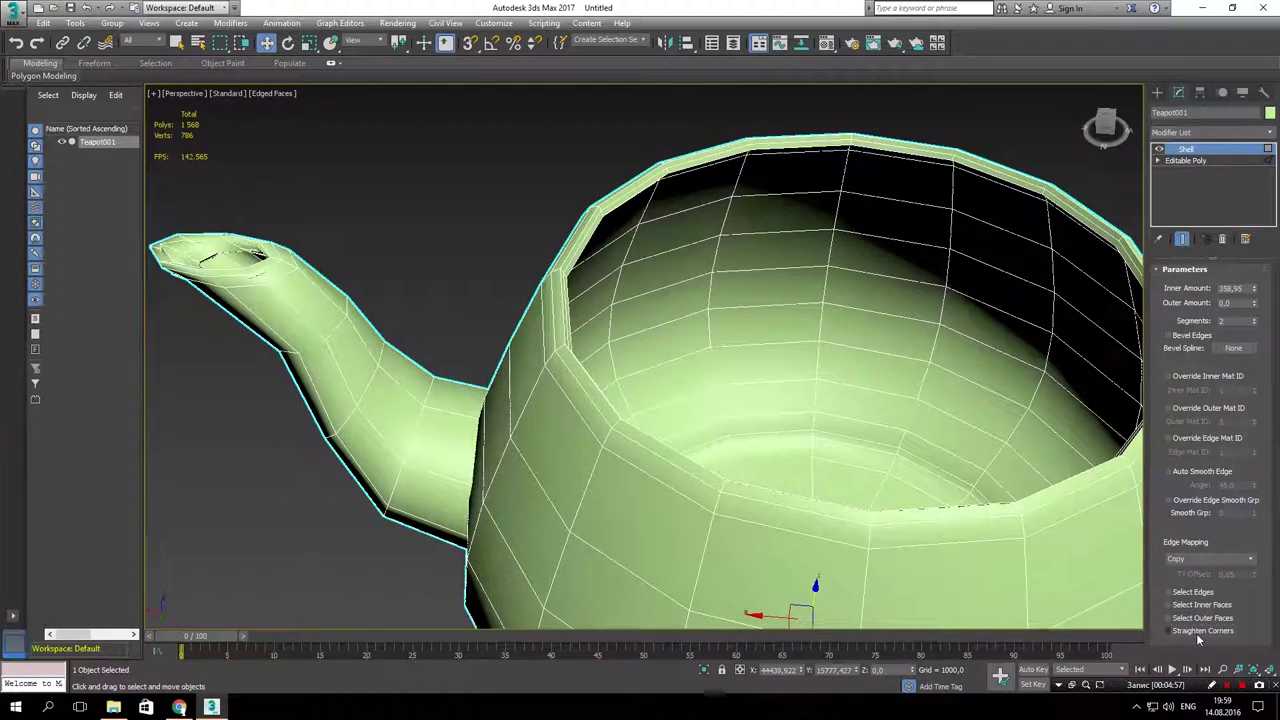
{"action": "left_click", "coordinate": [1196, 633]}
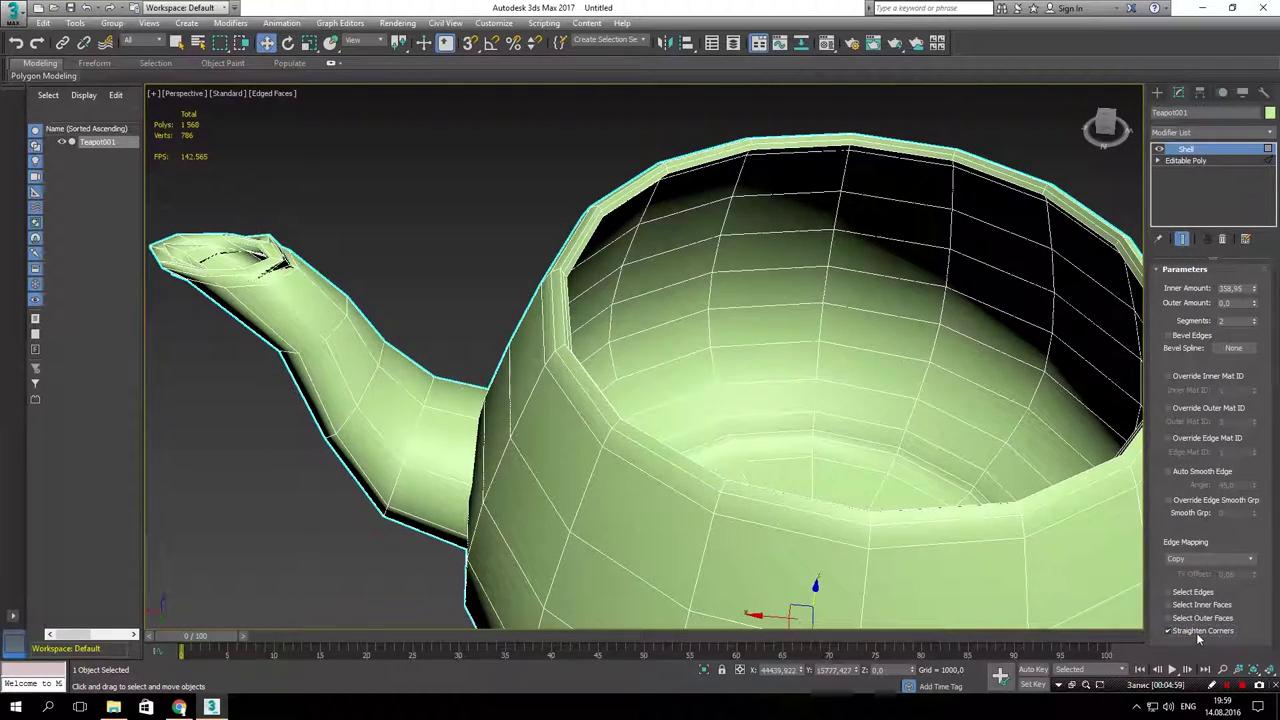
{"action": "left_click", "coordinate": [1196, 633]}
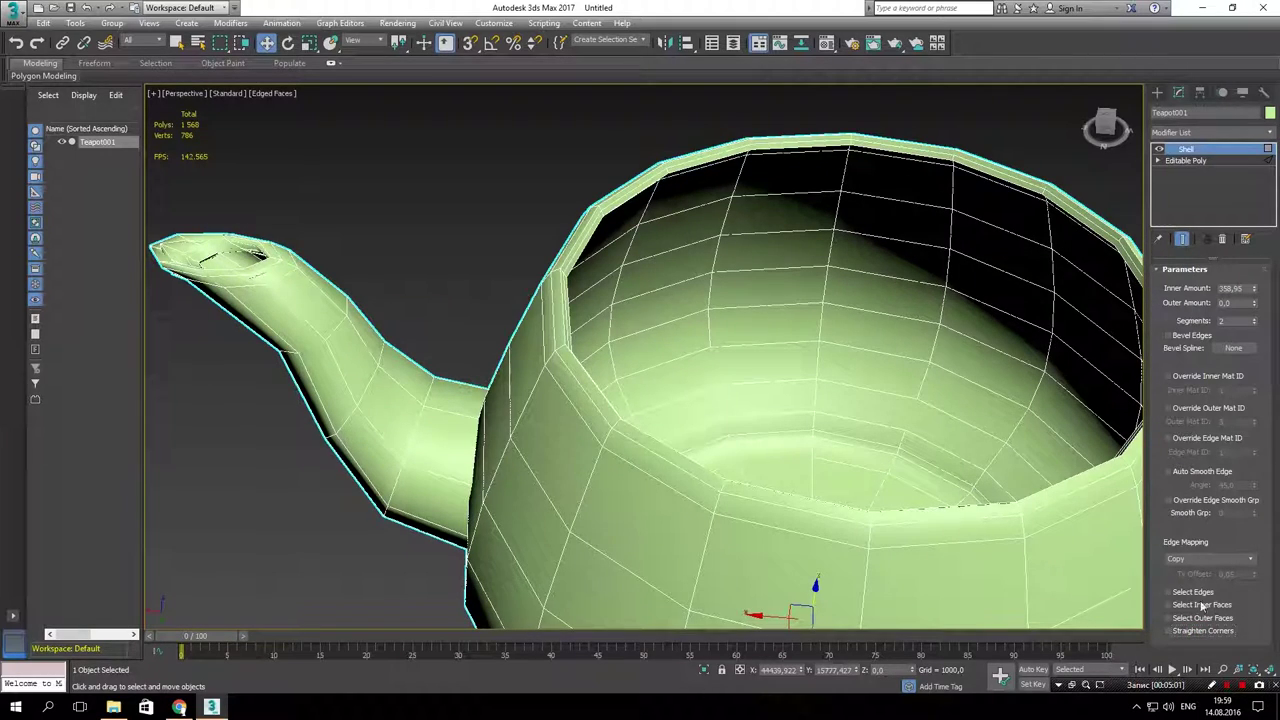
{"action": "left_click", "coordinate": [1213, 634]}
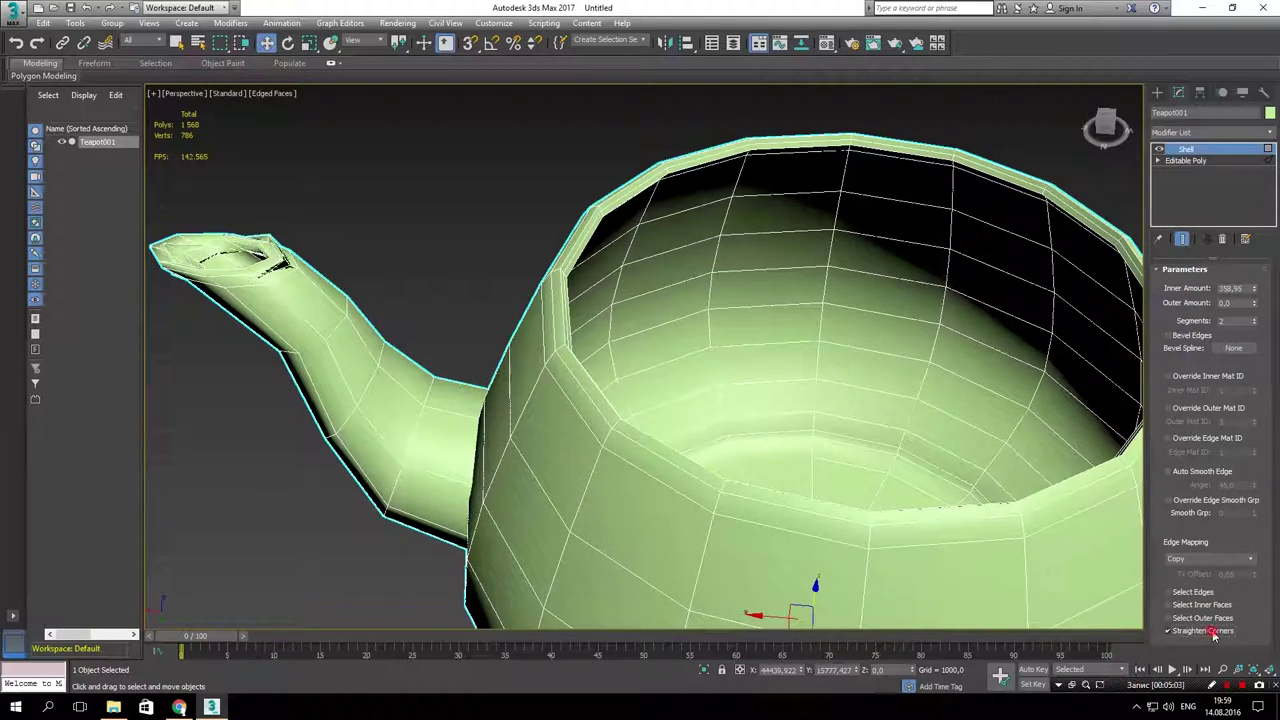
{"action": "left_click", "coordinate": [1213, 634]}
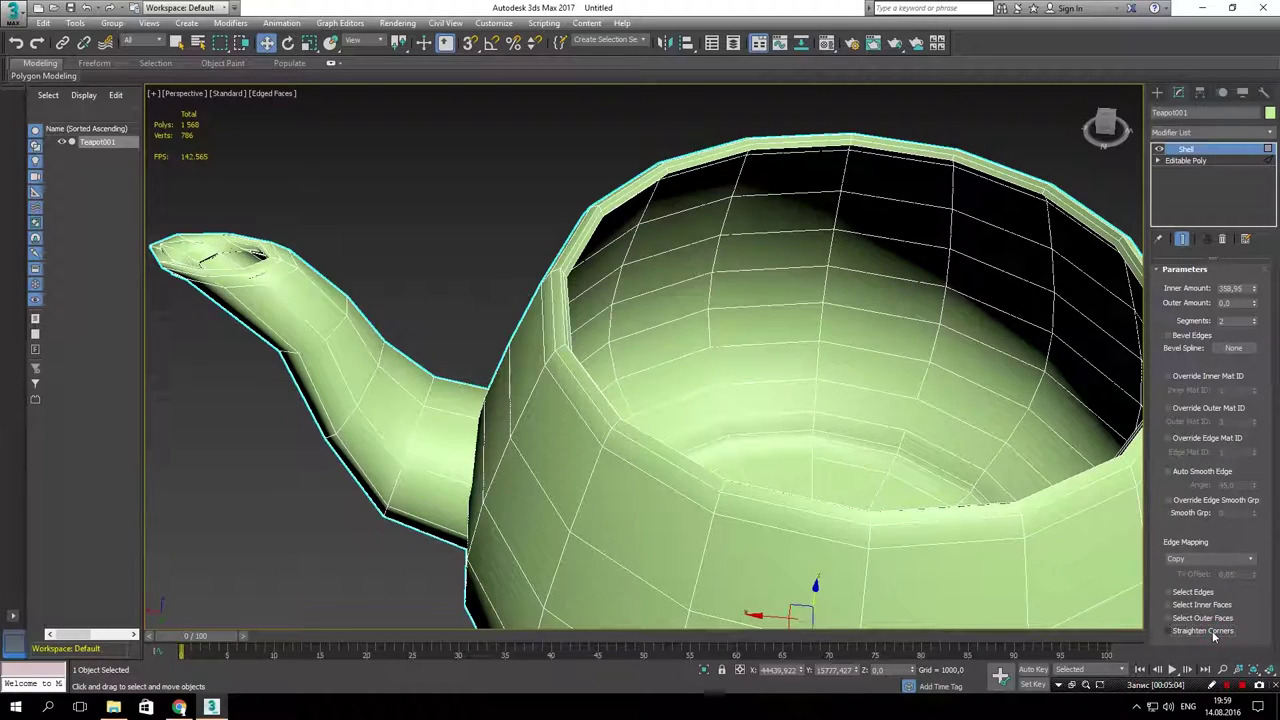